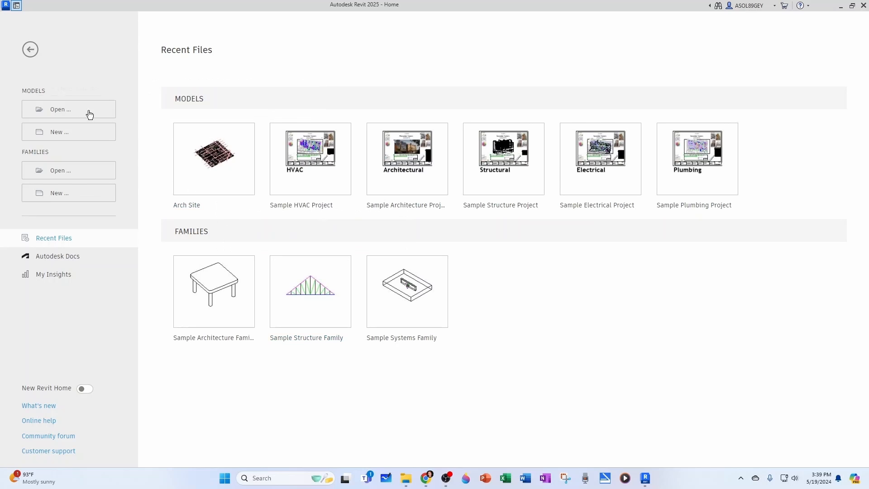
- Create a new project from the Residential-Default.rte template in the English-Imperial folder
click(60, 136)
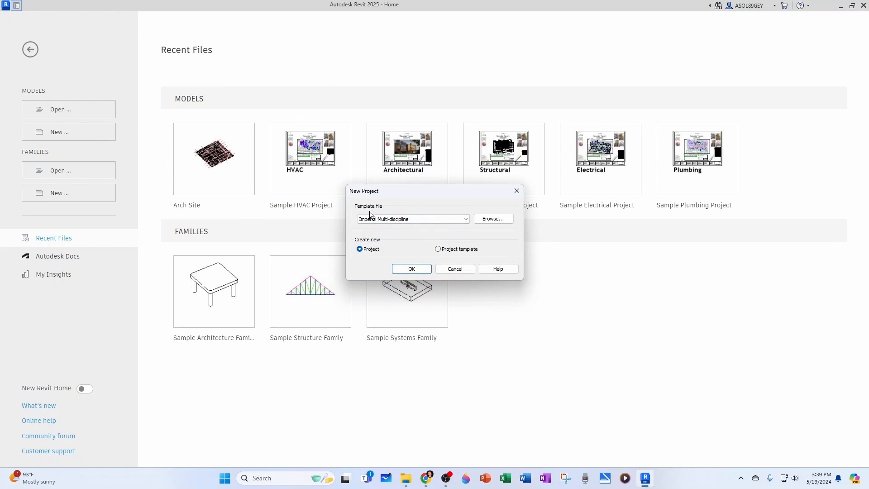
click(407, 219)
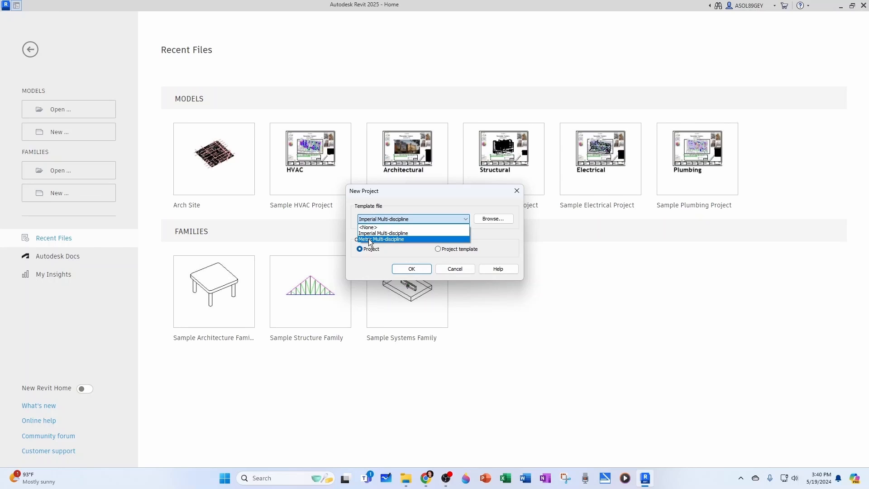
click(398, 234)
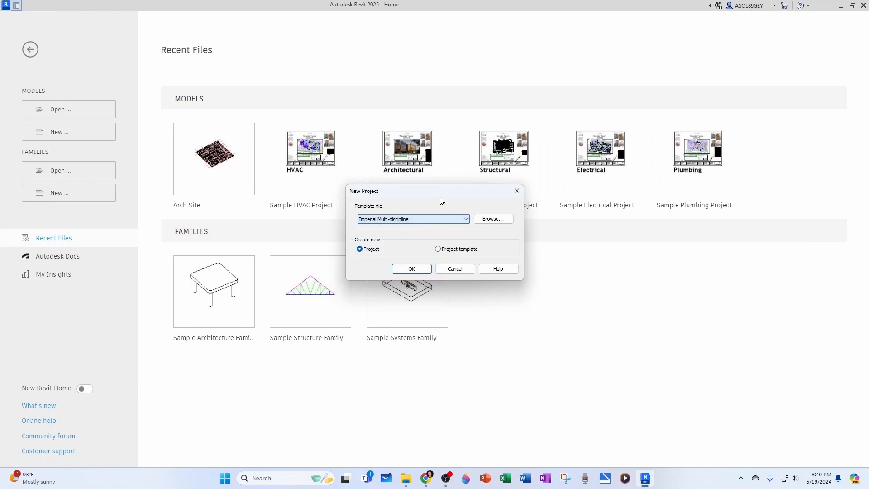
click(485, 218)
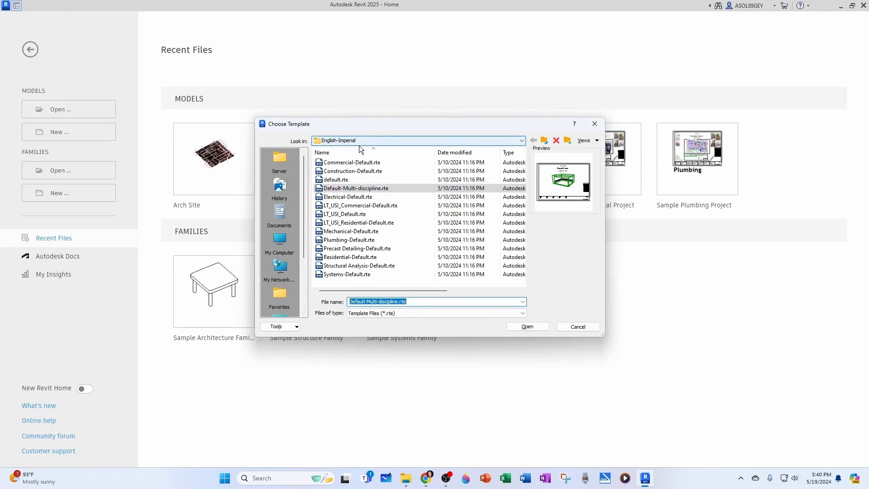
click(358, 257)
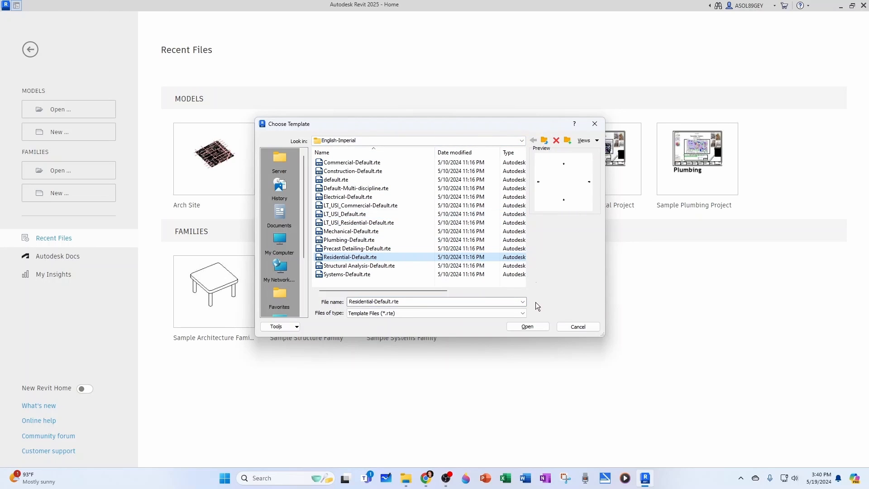
click(525, 326)
click(402, 269)
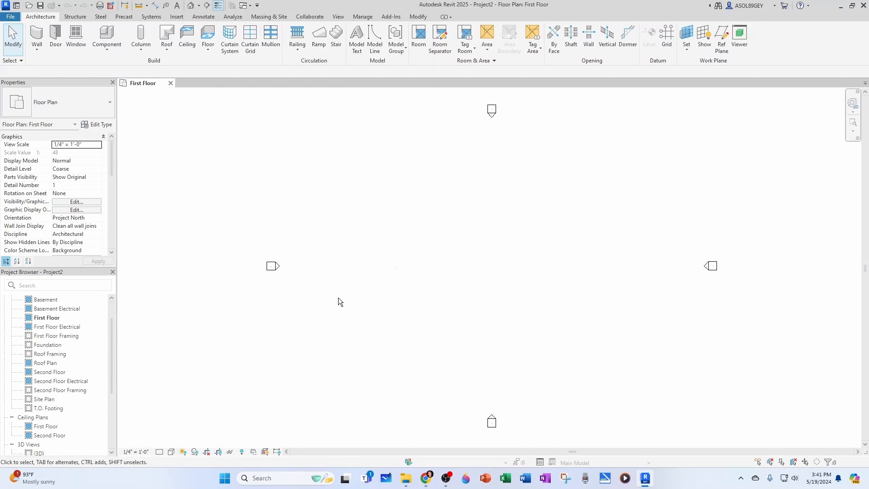
- Open the South elevation and rename the Basement level to Crawl Space, including its corresponding views
scroll(18, 317, up, 2)
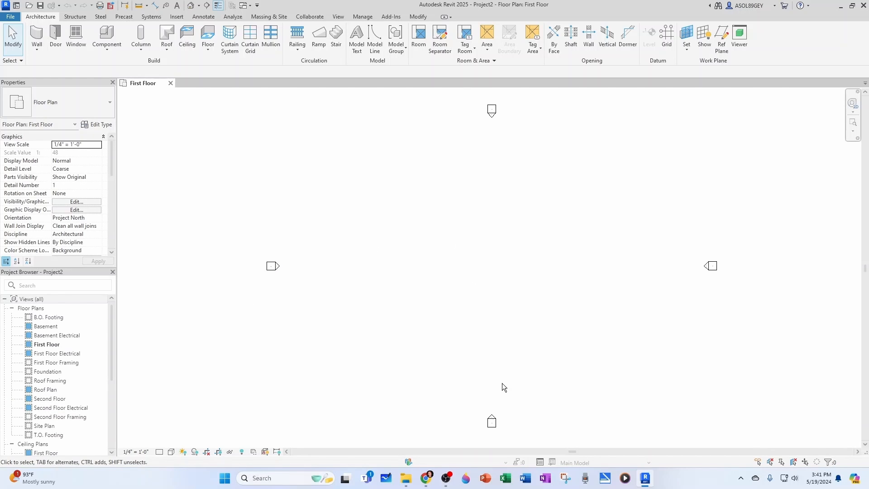
double_click(492, 416)
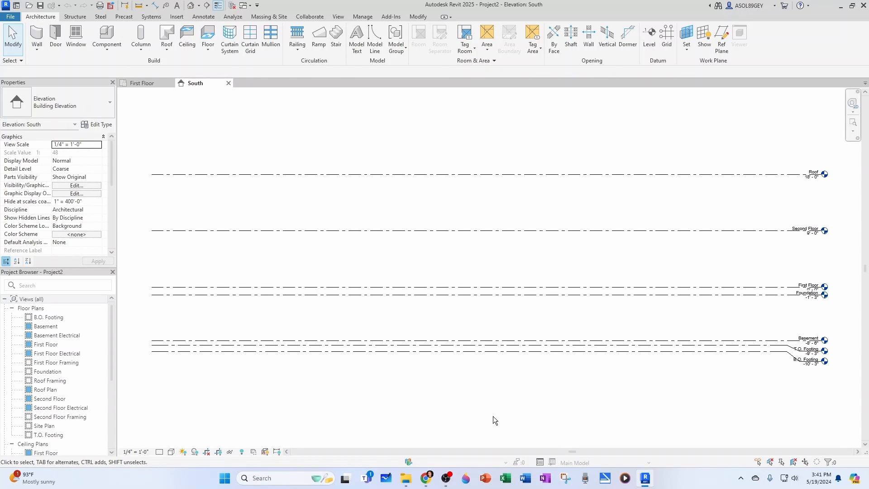
scroll(777, 377, up, 3)
middle_drag(776, 376, 571, 390)
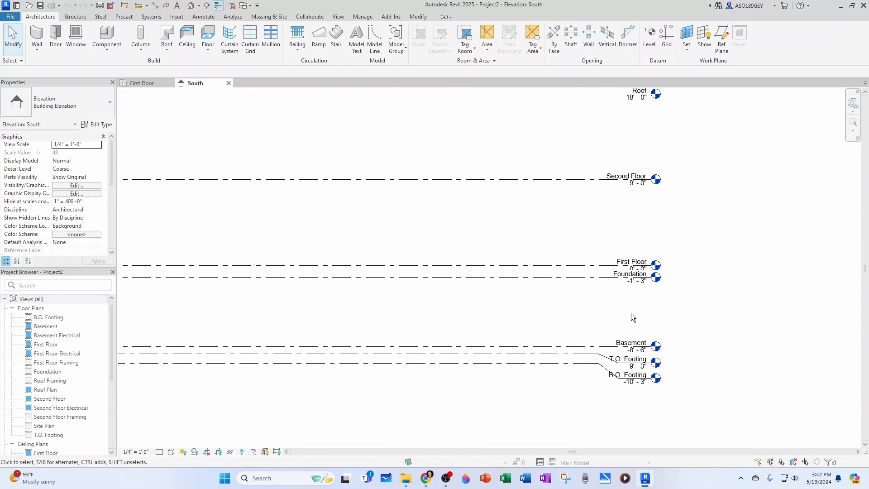
click(624, 345)
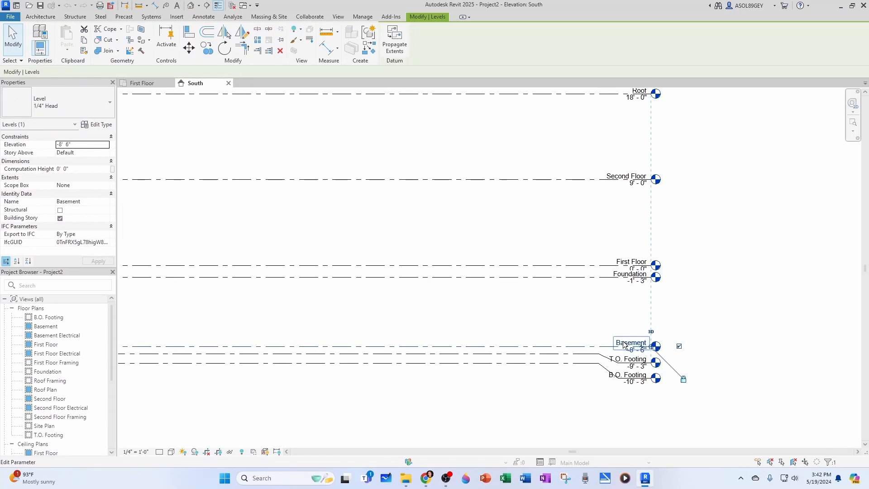
click(618, 345)
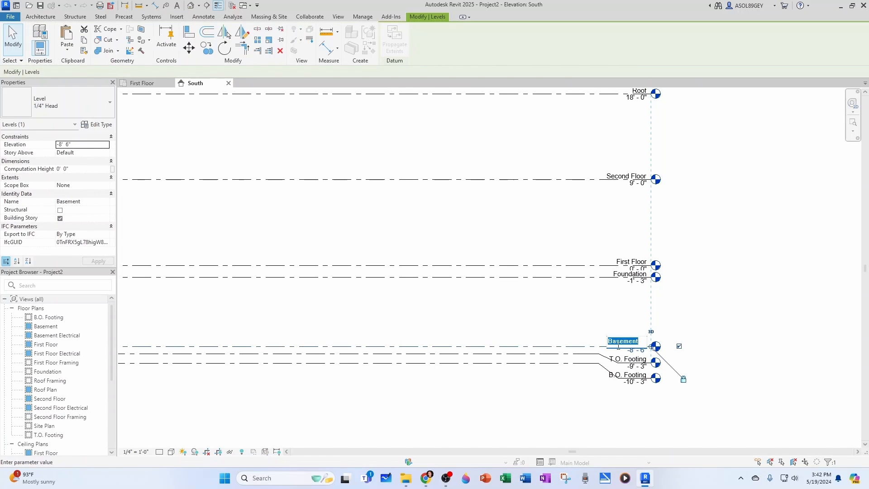
text(Crawl Space)
key(Return)
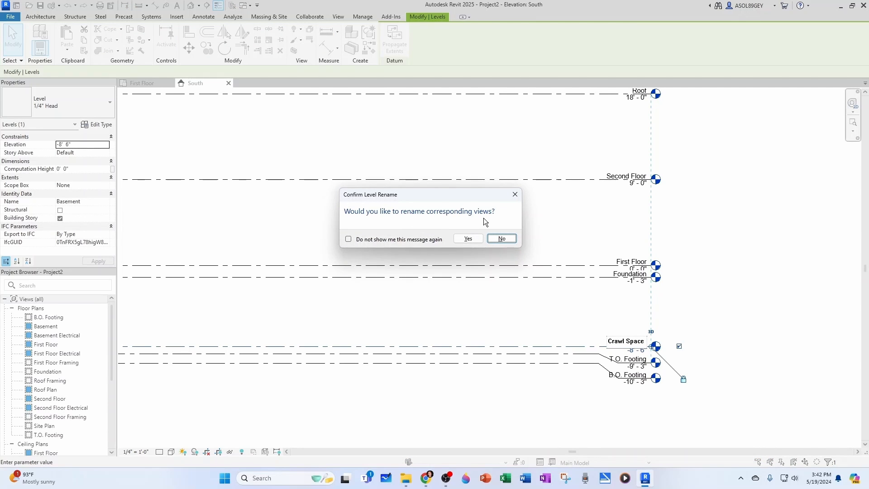
click(469, 238)
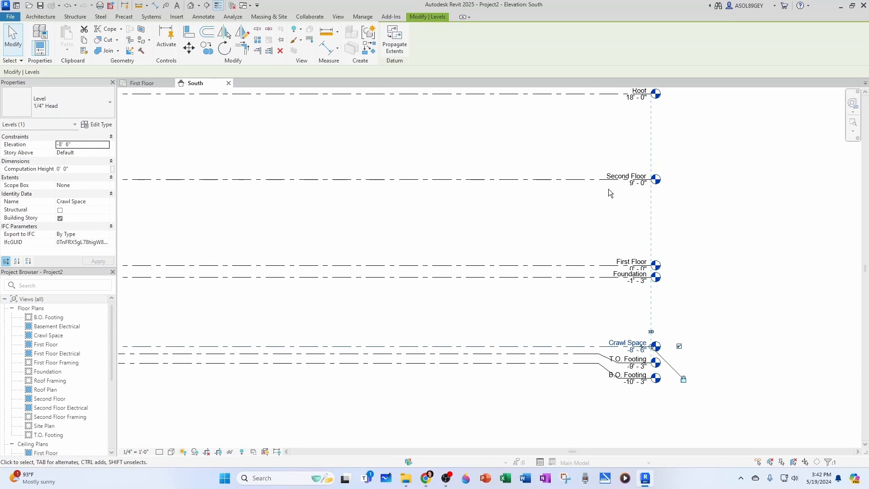
- Delete the Second Floor level together with its associated views
click(596, 179)
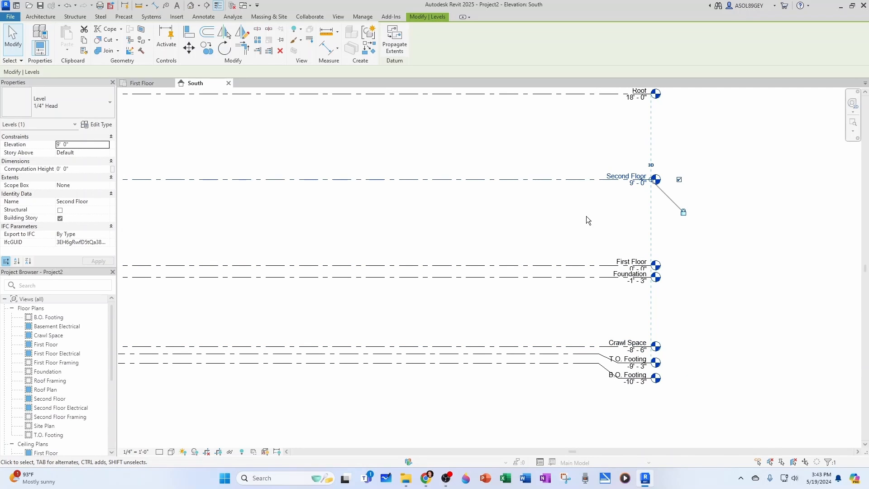
key(Delete)
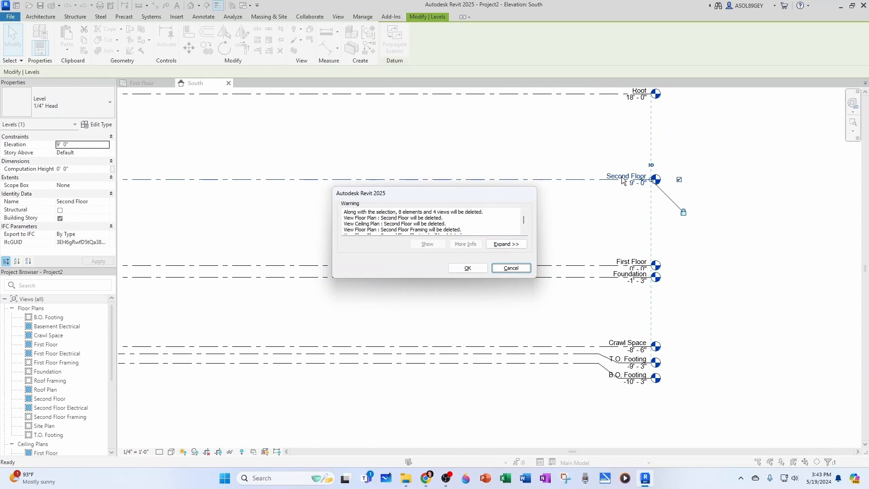
click(464, 267)
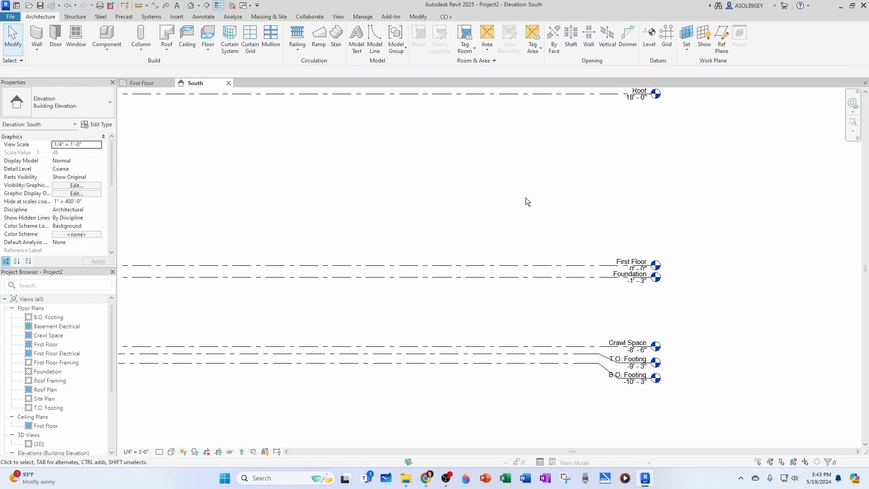
- Set the Roof level's elevation to 14' 0" and return to the First Floor plan view
scroll(525, 197, down, 1)
middle_drag(531, 187, 556, 213)
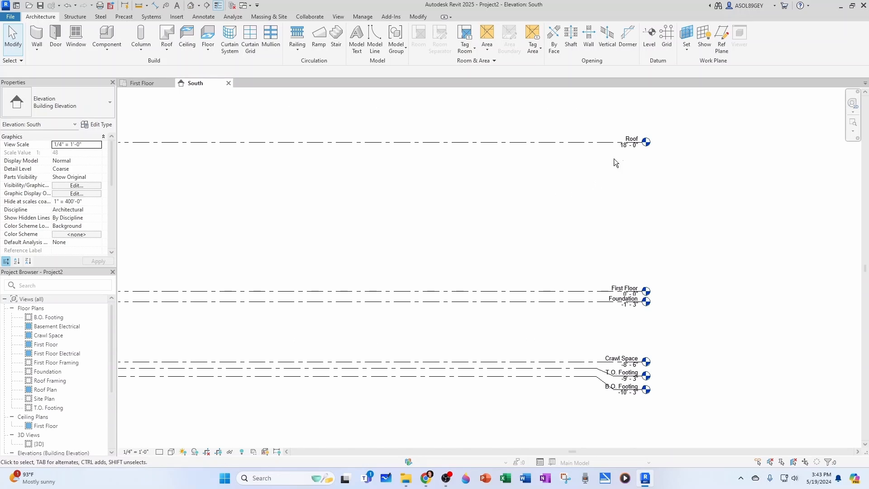
click(624, 149)
click(624, 148)
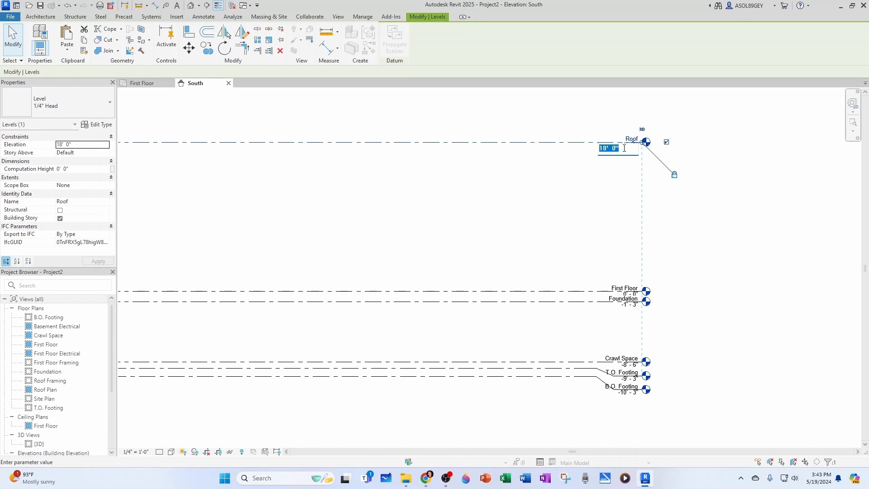
text(1)
key(Return)
click(724, 200)
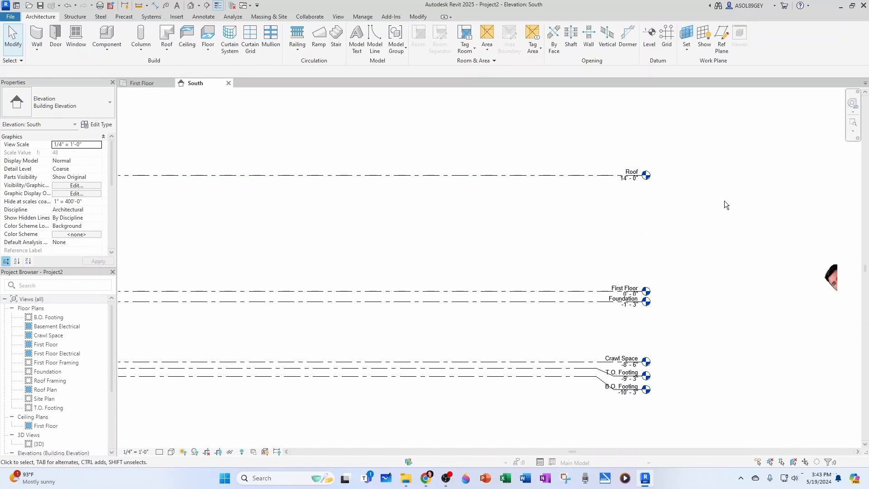
click(147, 83)
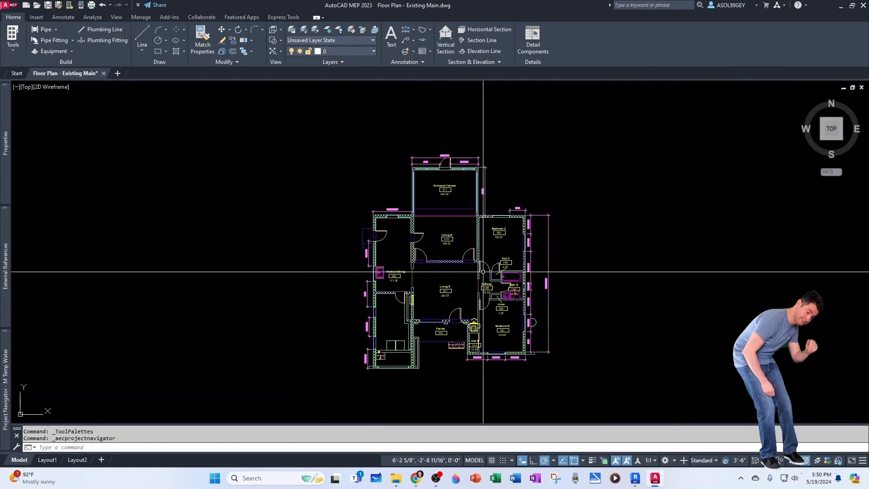
- In AutoCAD, examine the existing floor plan and the floor, grade, structure and roof level markers in the center section drawing
scroll(414, 308, up, 2)
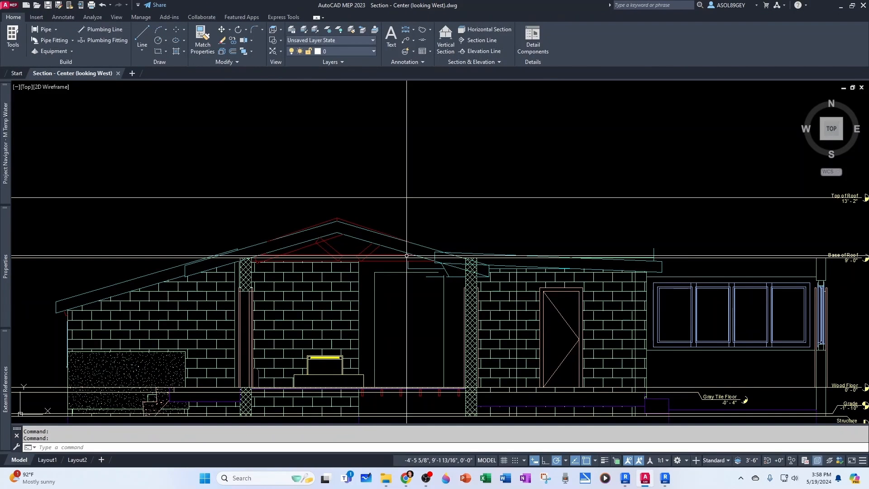
scroll(408, 253, down, 5)
scroll(507, 287, up, 4)
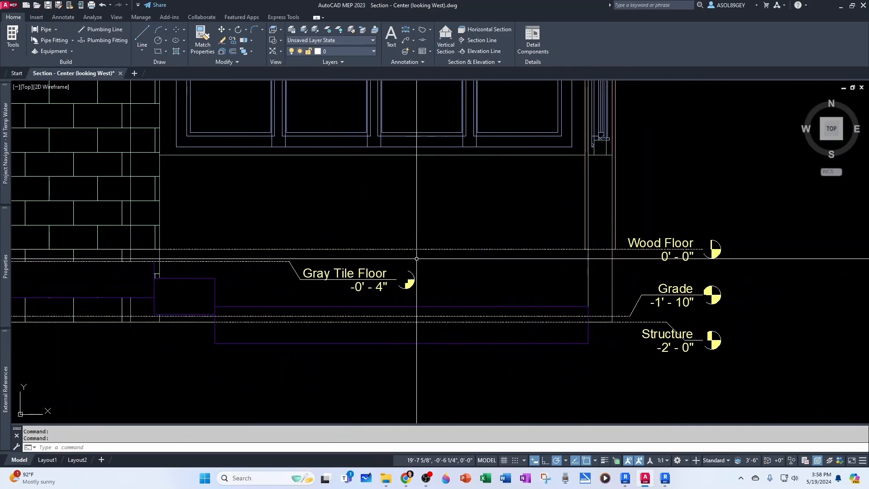
middle_drag(450, 225, 466, 265)
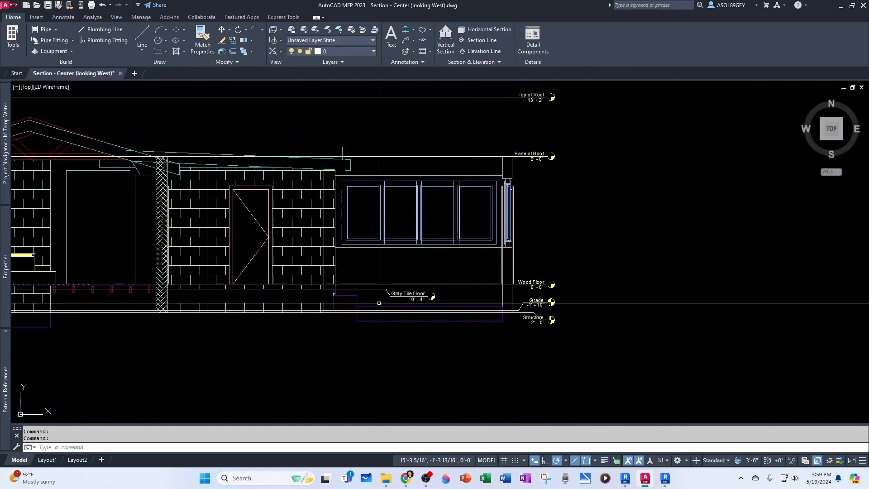
scroll(452, 304, up, 5)
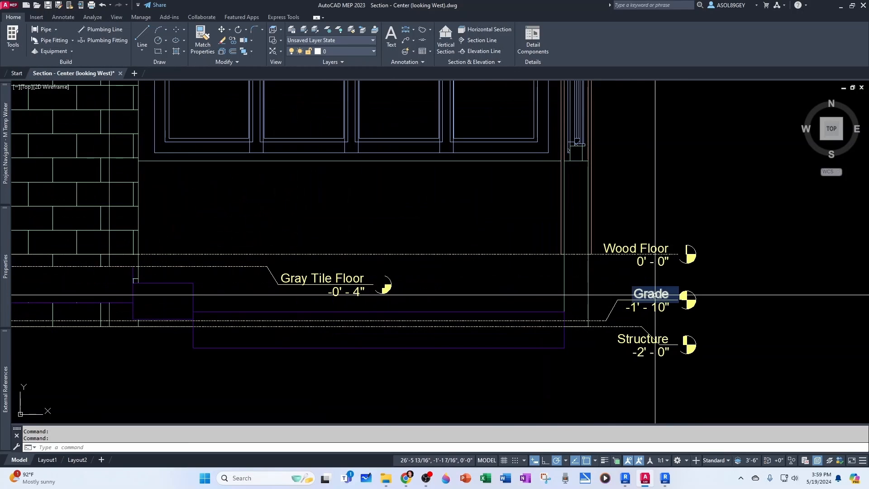
scroll(407, 312, down, 1)
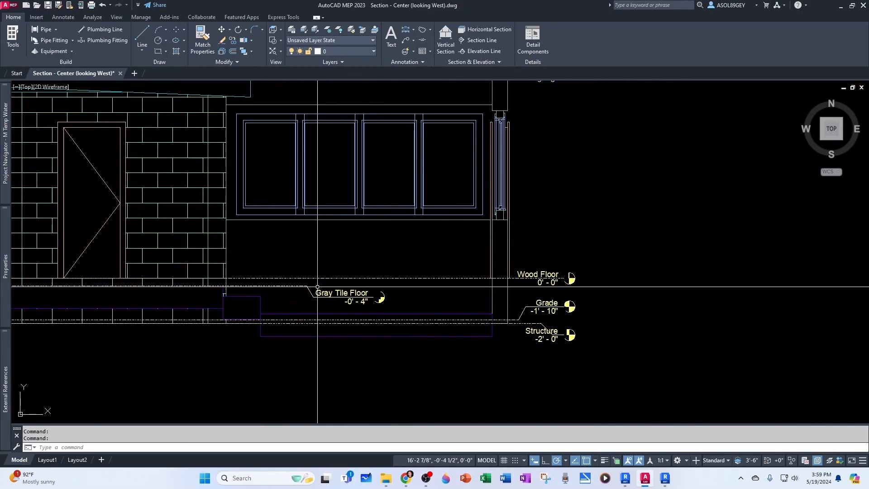
scroll(298, 292, up, 1)
middle_drag(280, 295, 459, 310)
scroll(427, 313, down, 2)
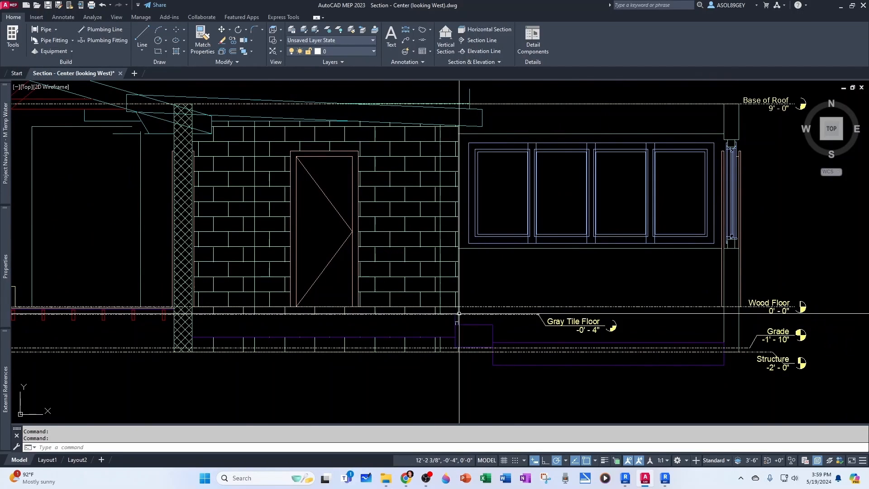
scroll(776, 316, up, 4)
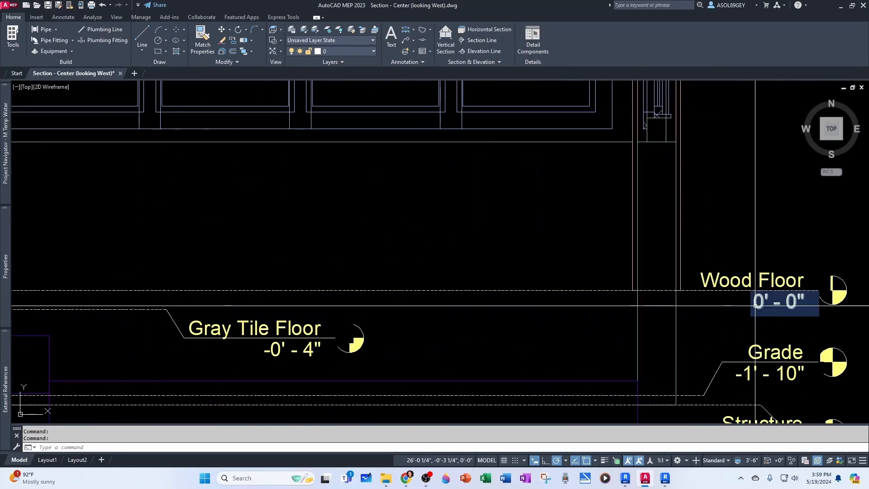
scroll(746, 306, down, 6)
middle_drag(336, 304, 426, 313)
middle_drag(742, 339, 505, 354)
scroll(605, 330, up, 2)
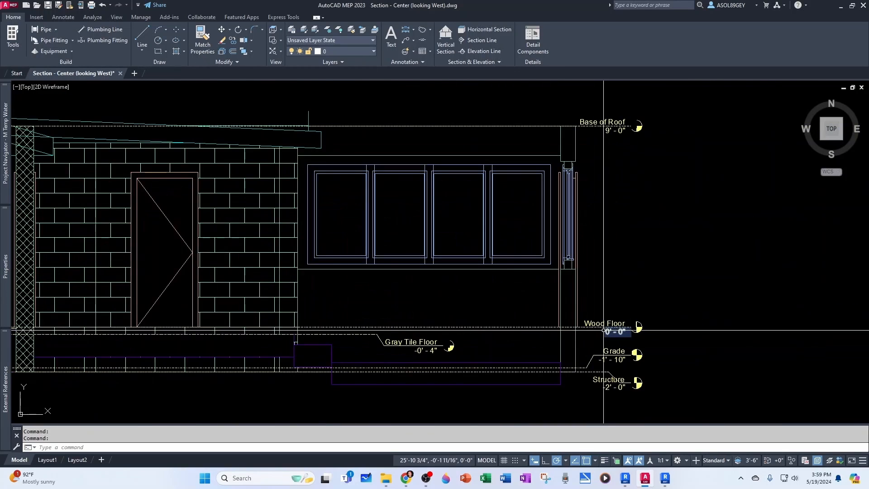
scroll(571, 317, down, 4)
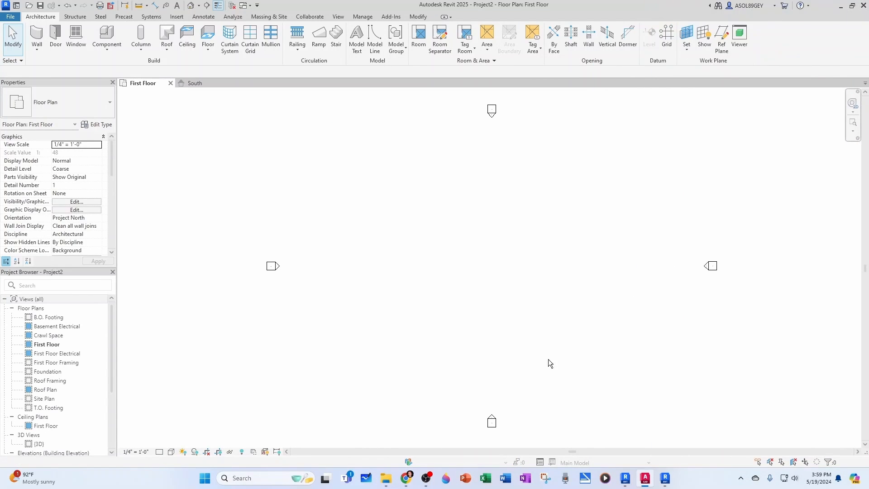
- Reopen the South elevation from the First Floor plan and set the Crawl Space level's elevation to -2' 0"
double_click(491, 419)
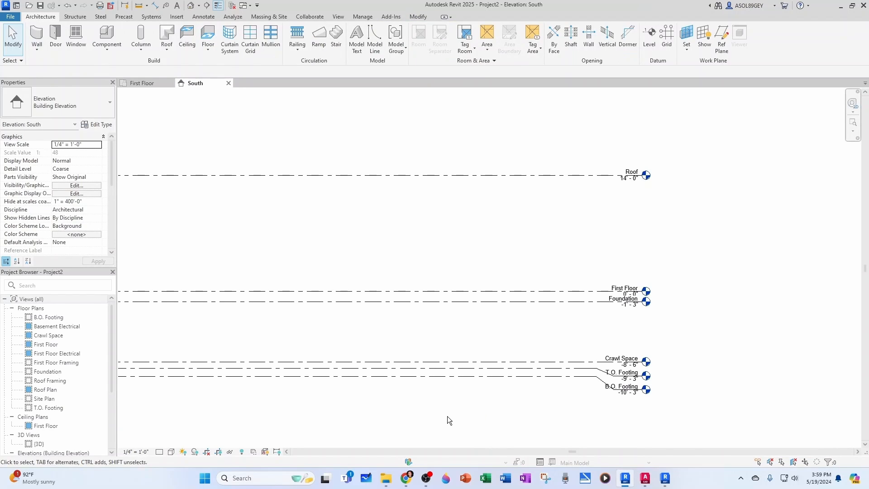
scroll(621, 393, up, 5)
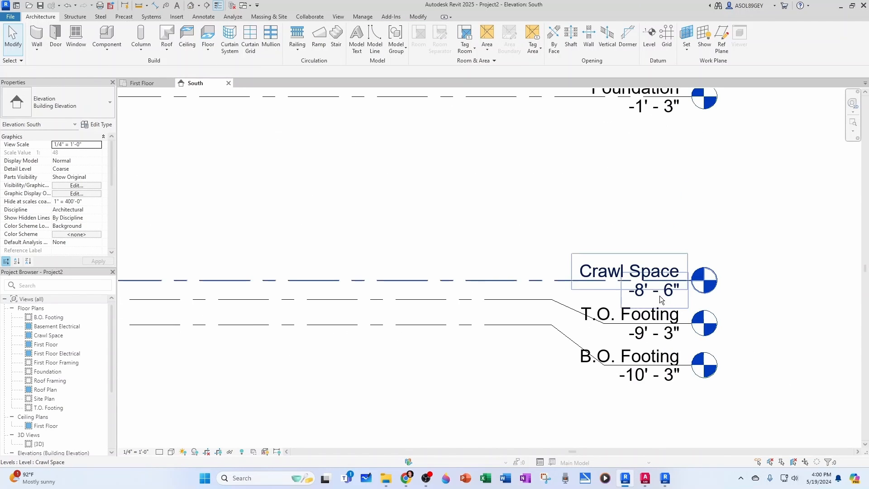
click(643, 296)
click(638, 293)
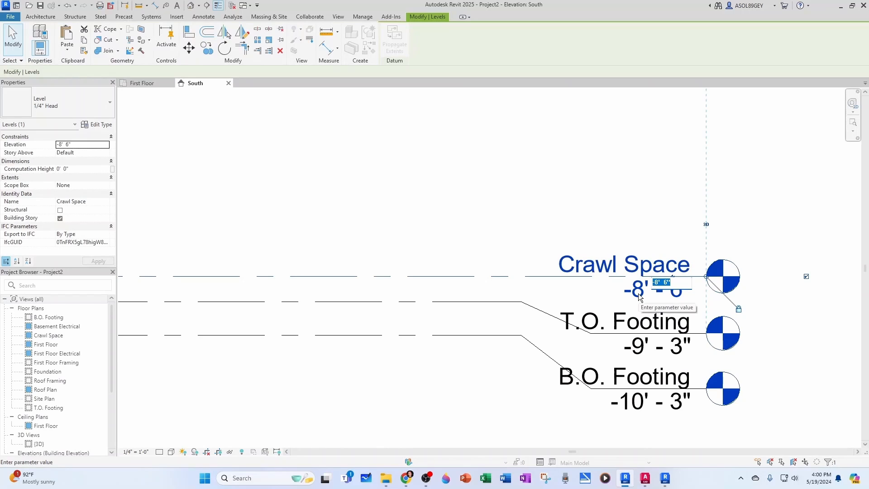
text(-2)
key(Return)
scroll(798, 365, down, 2)
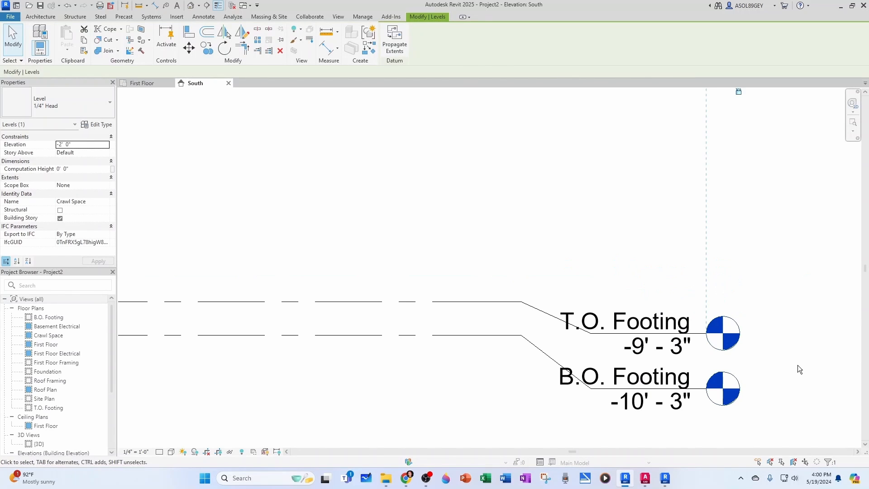
click(797, 363)
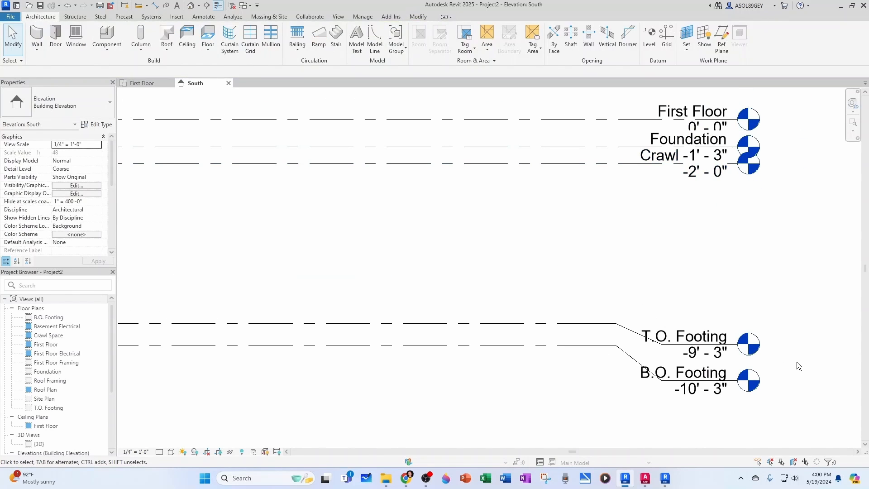
- Set the South elevation's view scale to 1" = 1'-0" and the T.O. Footing level's elevation to -1' 0"
click(136, 451)
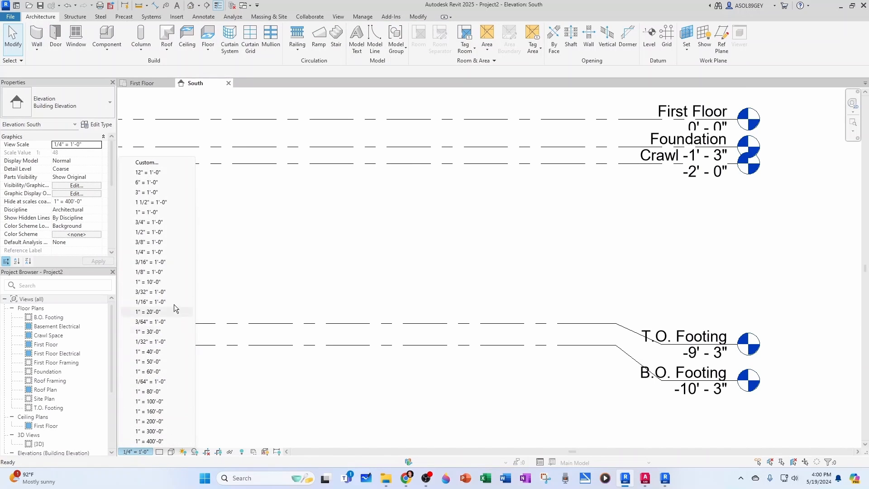
click(145, 212)
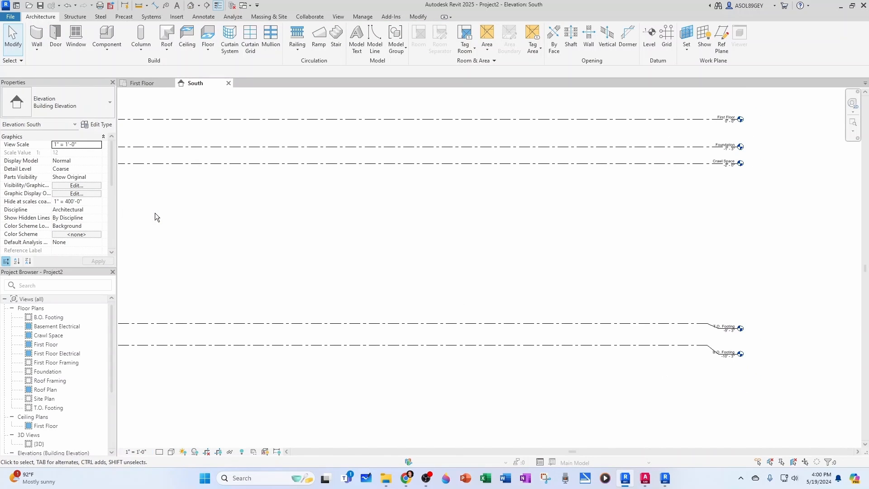
scroll(765, 355, up, 3)
click(690, 299)
click(681, 300)
text(-1)
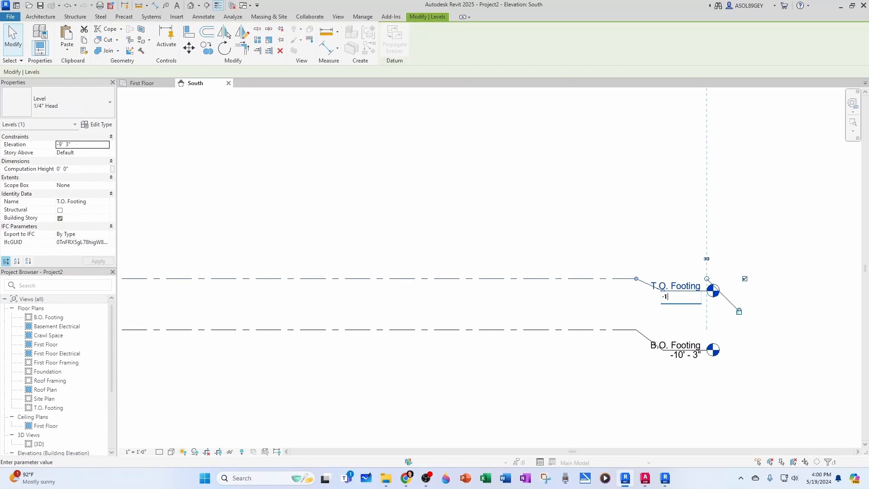
text(0' - 3)
key(Return)
scroll(677, 327, down, 5)
- Set the B.O. Footing level's elevation to -2' 0"
click(654, 264)
scroll(667, 305, up, 5)
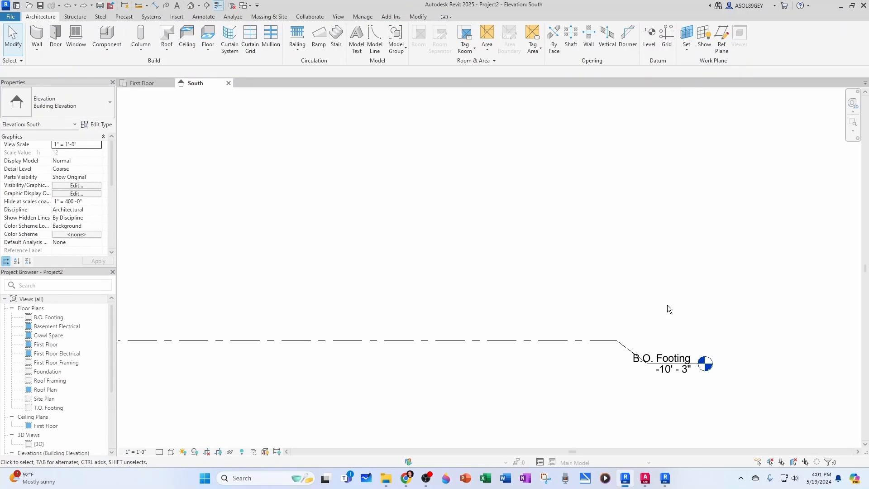
click(669, 370)
click(671, 370)
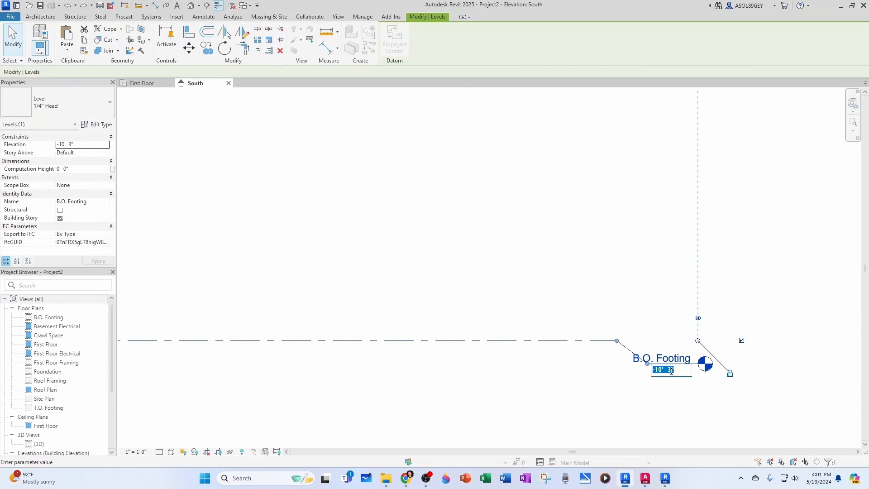
text(-2')
key(Return)
scroll(670, 369, down, 4)
middle_drag(678, 217, 694, 312)
scroll(685, 263, up, 5)
- Move the T.O. Footing level head's elbow upward so its label clears the Foundation label
click(680, 260)
drag(683, 265, 684, 209)
click(672, 281)
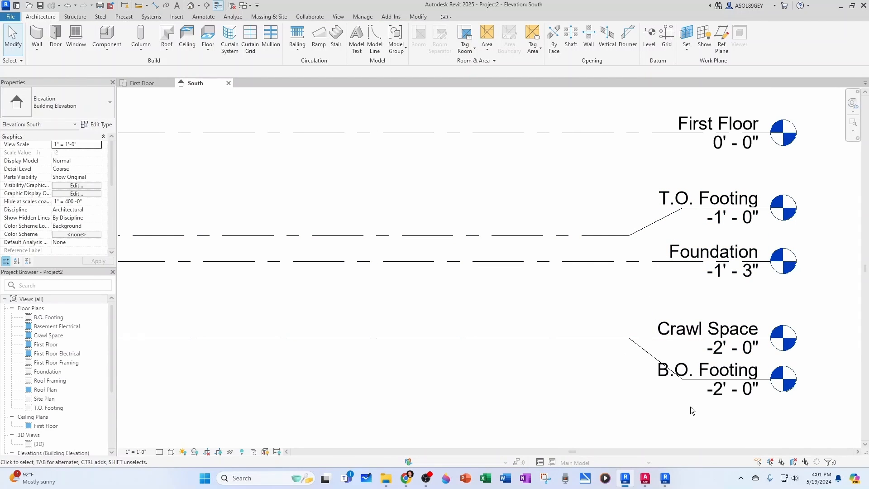
- Set the B.O. Footing level's elevation to -2' 6"
click(729, 394)
click(728, 391)
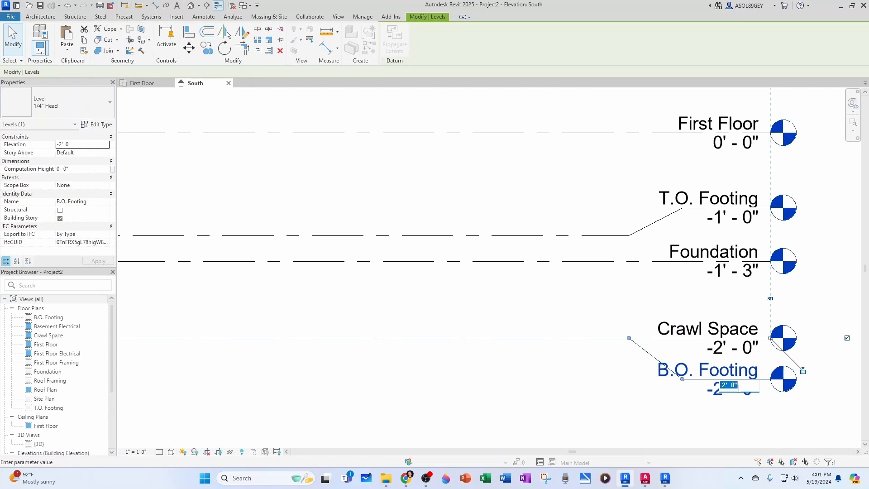
click(736, 386)
click(614, 398)
click(614, 398)
scroll(641, 357, down, 3)
scroll(659, 384, up, 2)
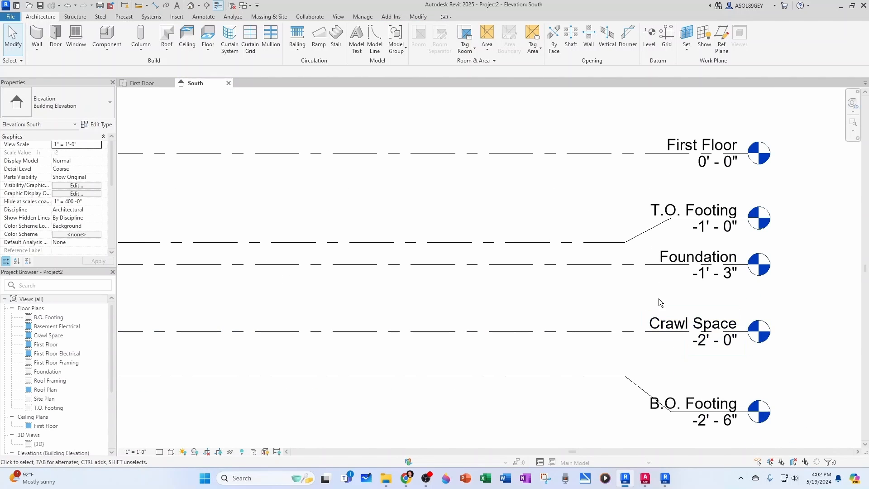
- Delete the Foundation level together with its associated views
middle_drag(659, 300, 665, 358)
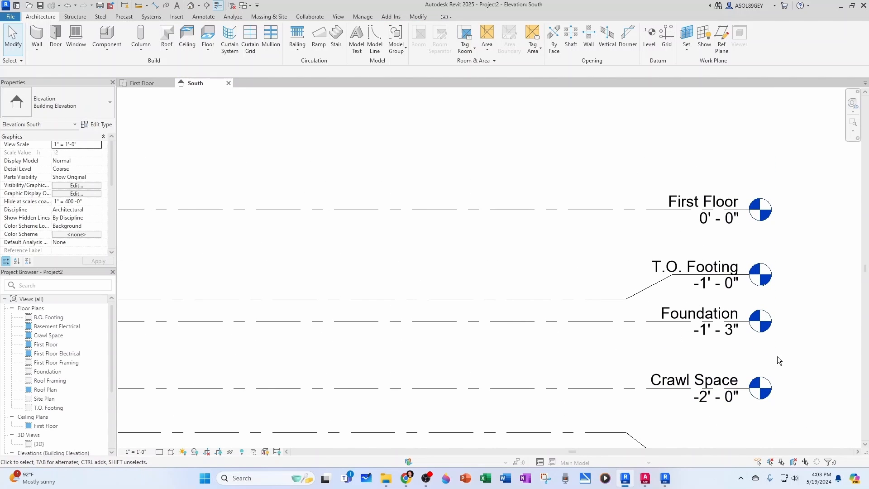
click(636, 322)
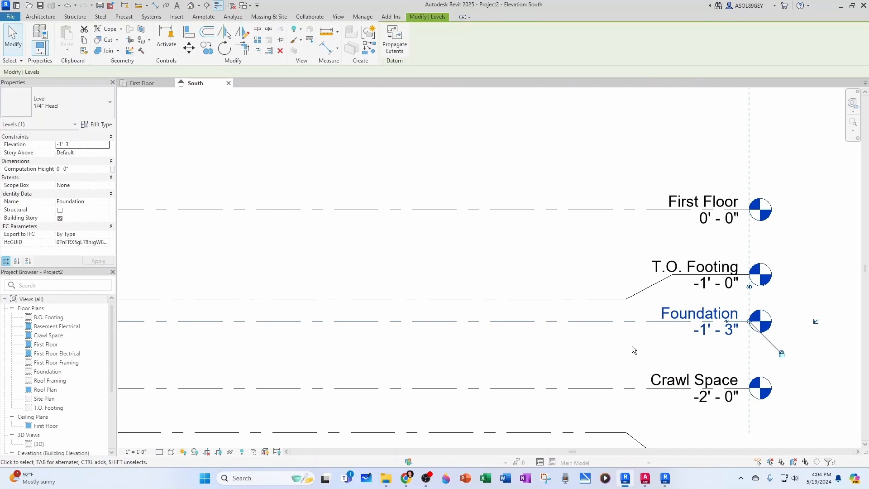
key(Delete)
click(468, 268)
- Set the T.O. Footing level's elevation to -0' 10"
click(706, 289)
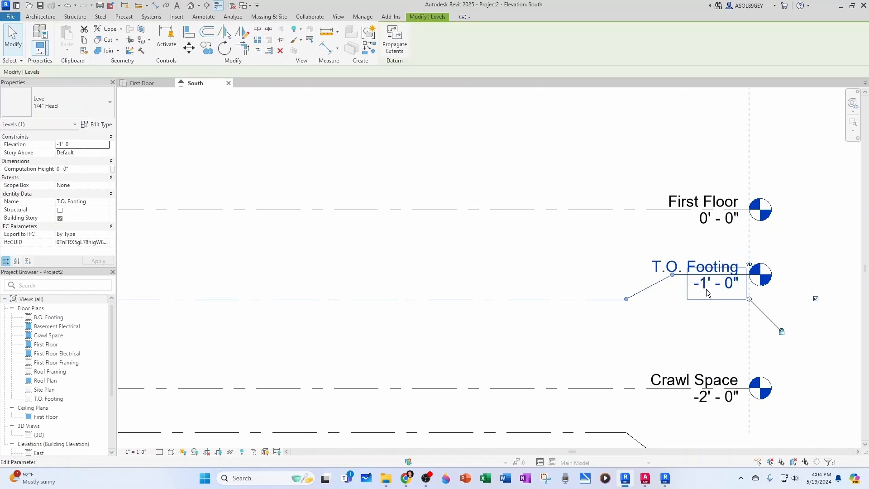
click(708, 289)
text(-10)
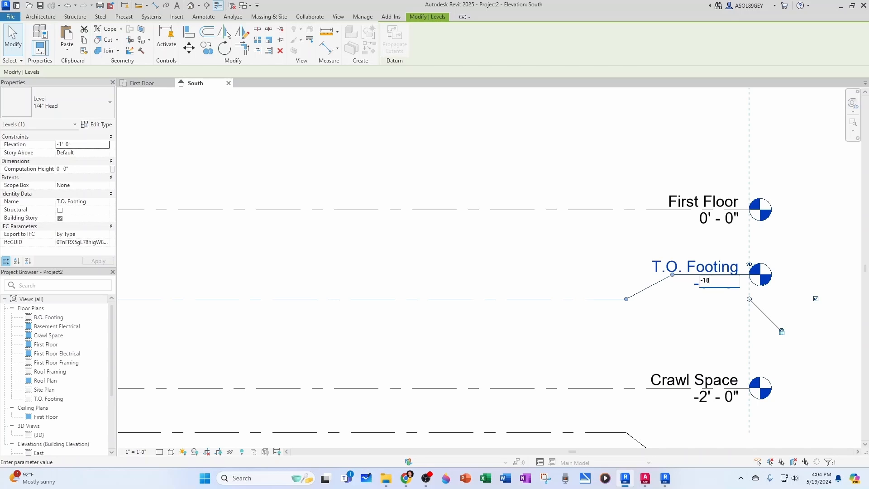
key(Return)
click(764, 352)
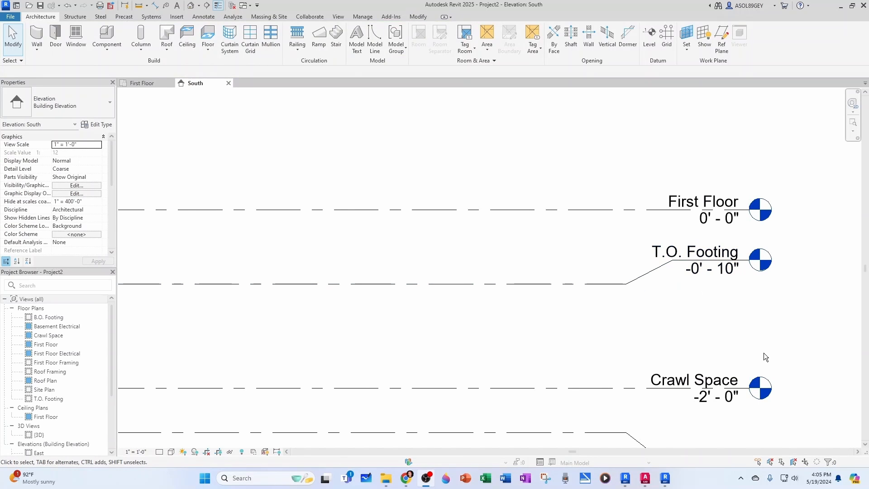
scroll(675, 316, down, 2)
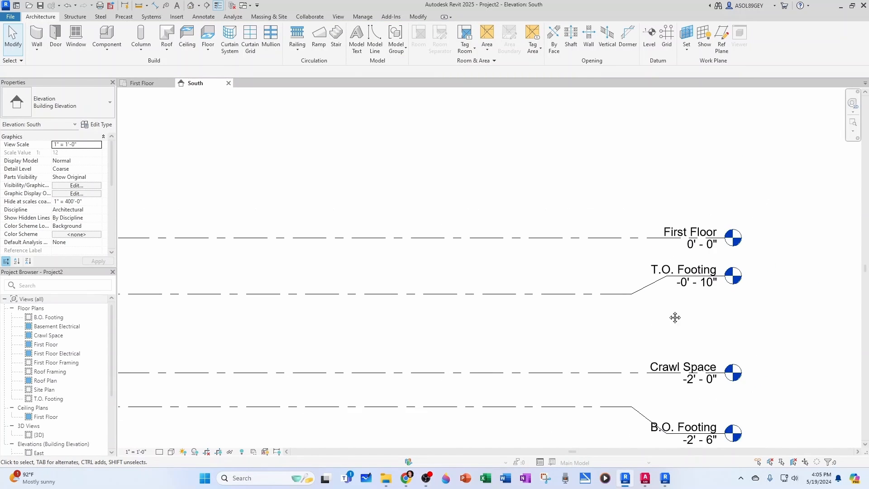
- Rename the First Floor level to Main Wood Floor and rename its corresponding views as well
scroll(633, 301, up, 2)
click(615, 249)
click(621, 247)
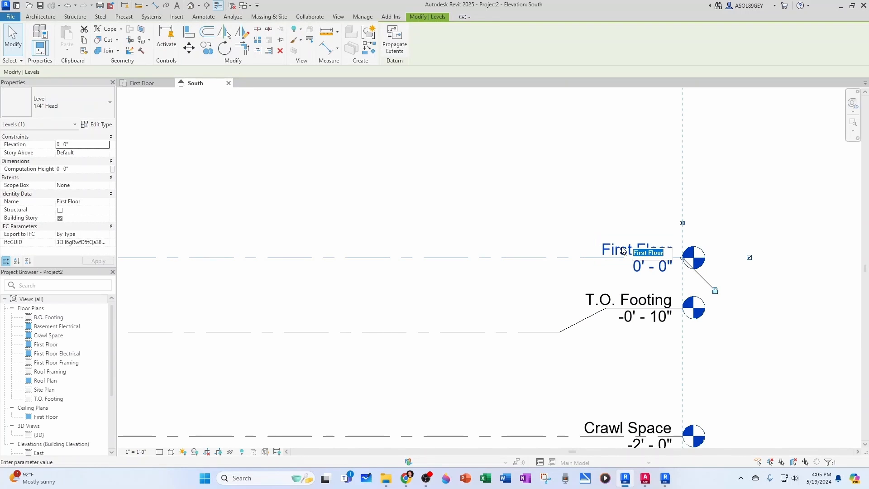
text(Main)
text( Wood Floor)
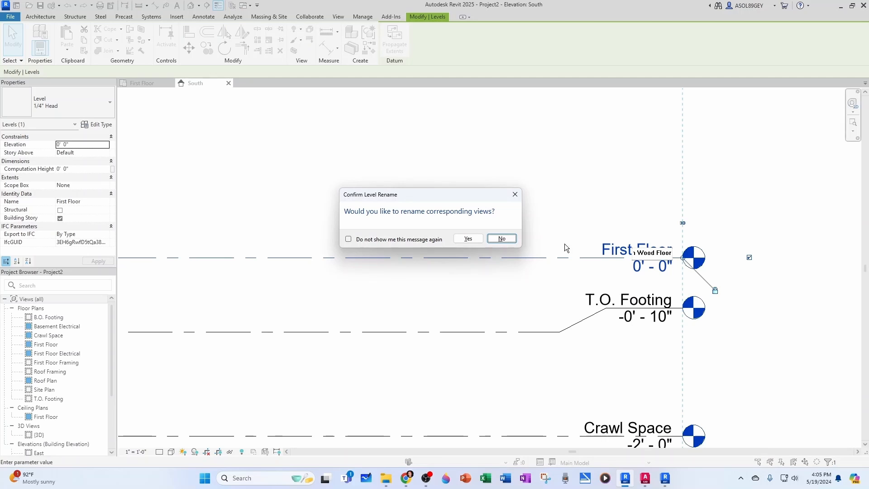
click(466, 239)
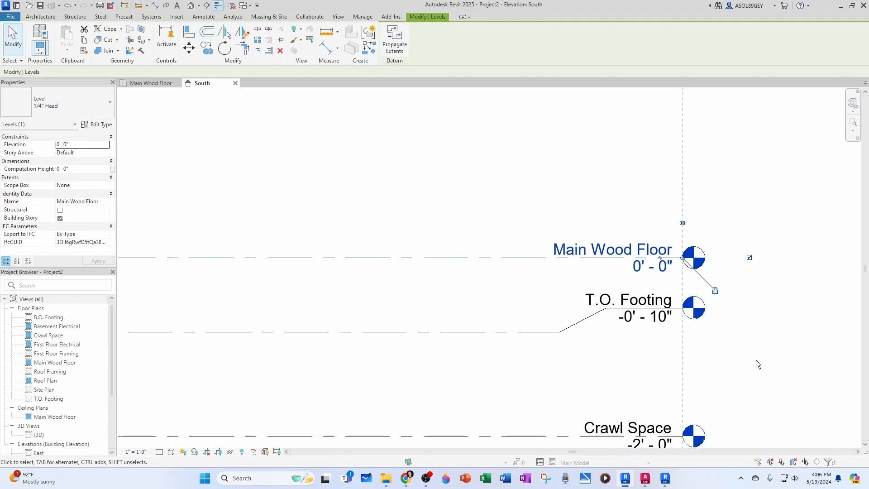
click(465, 239)
- Link the CAD file Floor Plan - Existing Main.dwg into the Main Wood Floor plan view with inverted colors
click(155, 84)
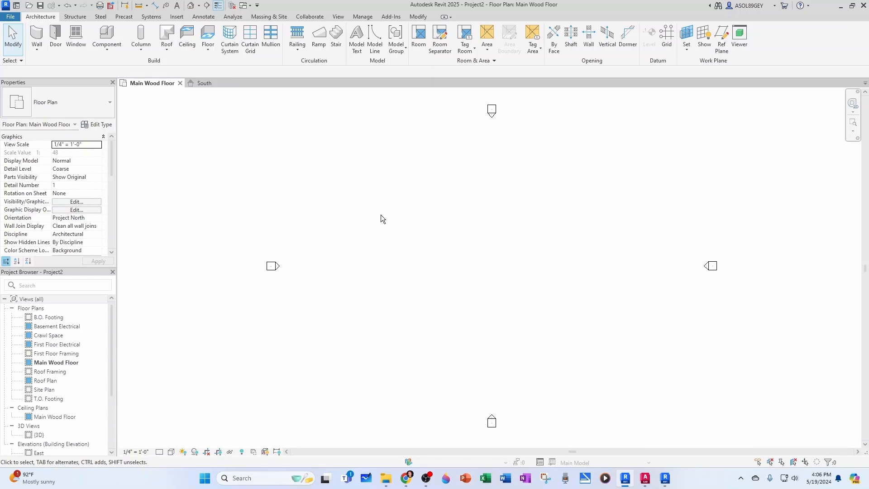
click(176, 17)
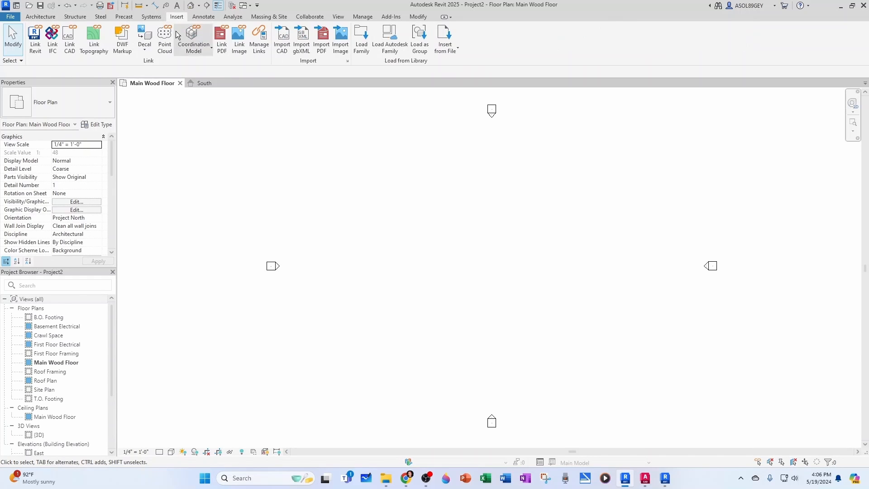
click(70, 41)
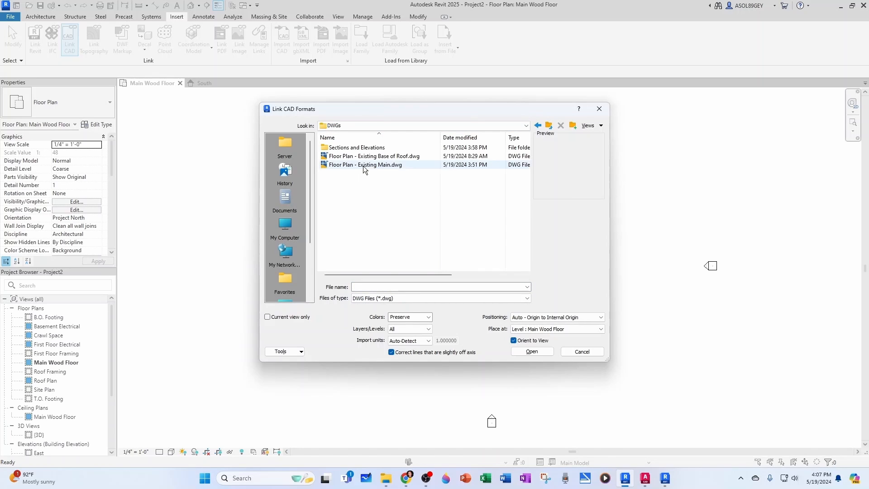
click(363, 166)
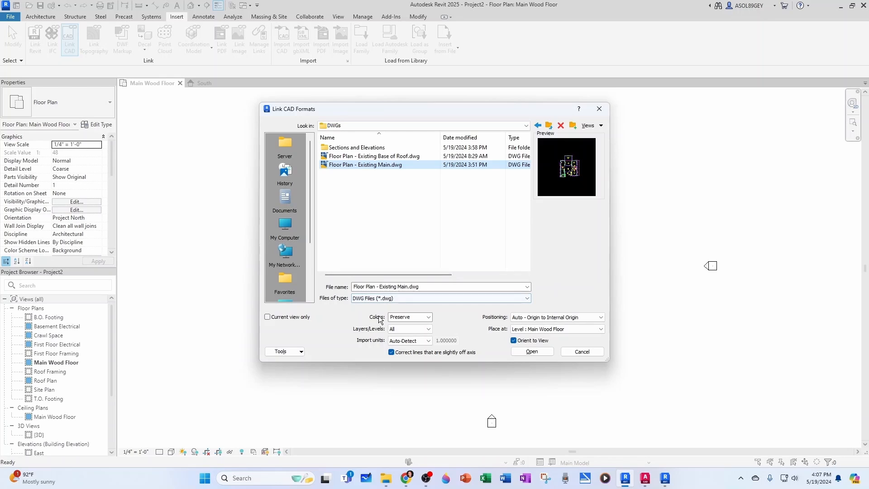
click(428, 317)
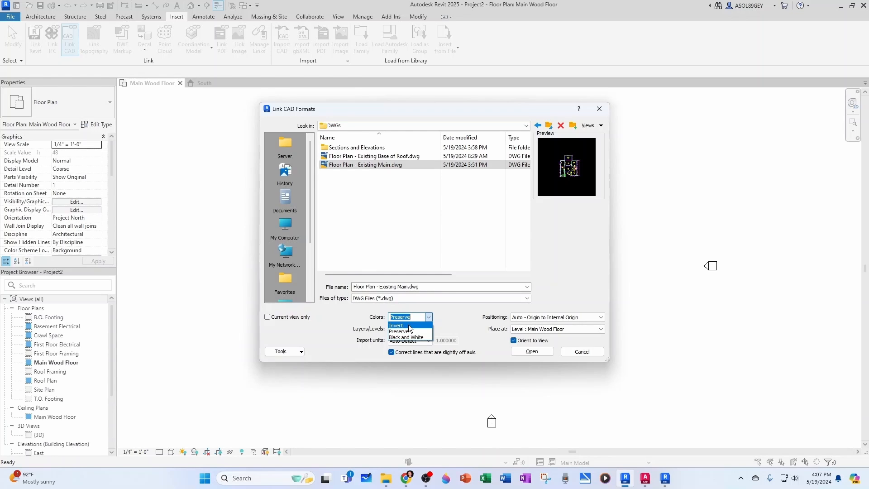
click(410, 326)
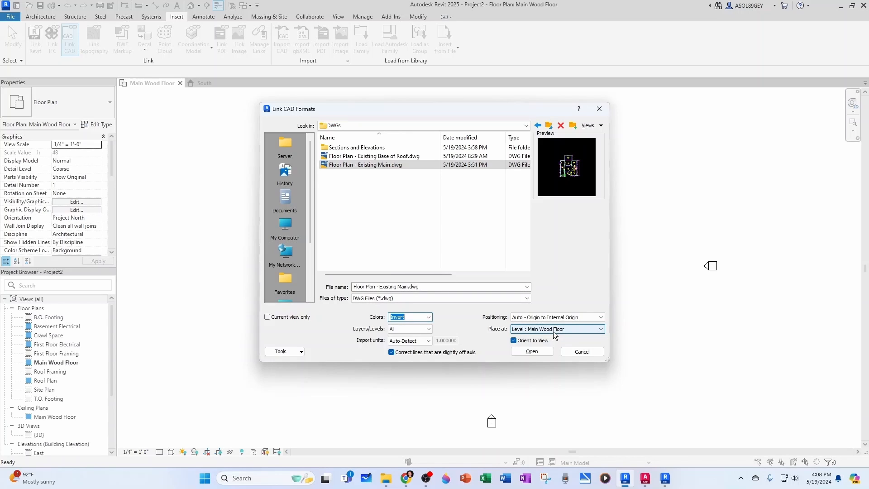
click(539, 353)
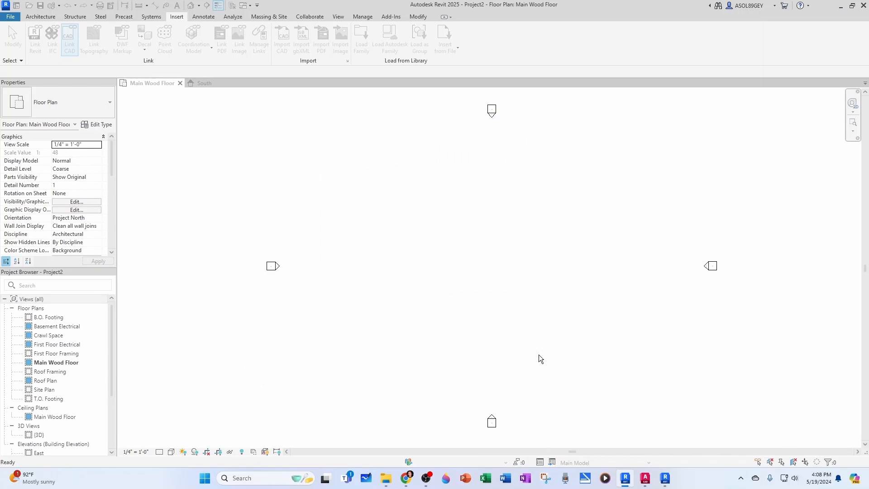
scroll(480, 356, up, 2)
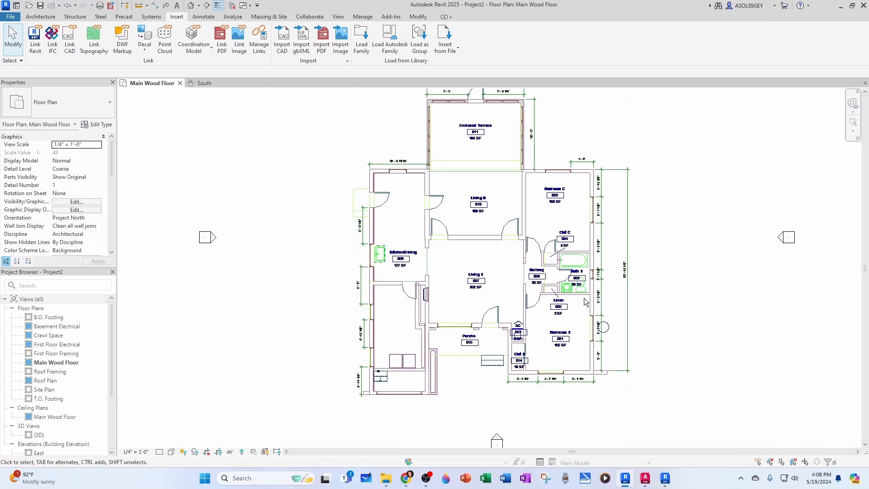
scroll(430, 312, up, 3)
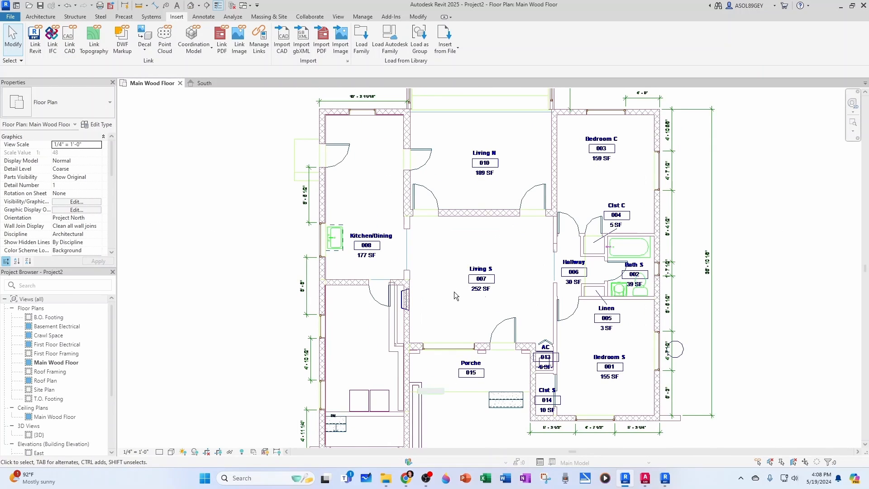
scroll(445, 314, down, 2)
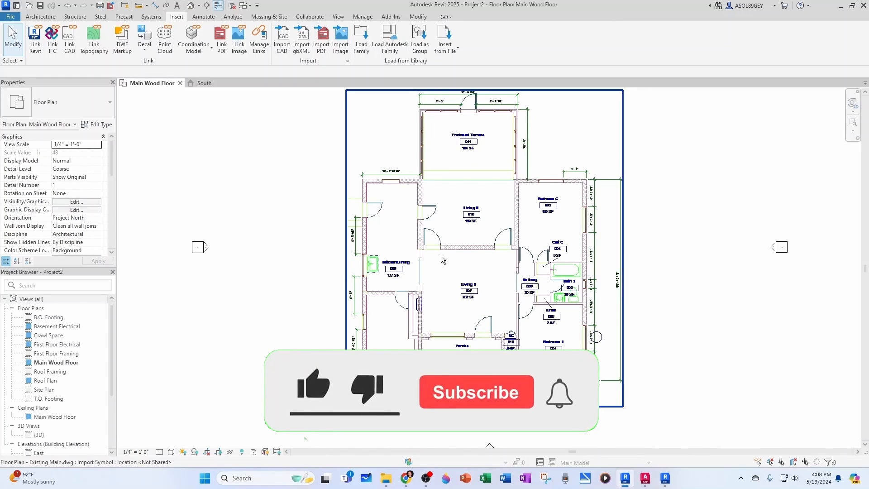
- Display the linked Floor Plan - Existing Main.dwg as halftone through the Main Wood Floor plan's visibility/graphics overrides
click(462, 252)
key(Escape)
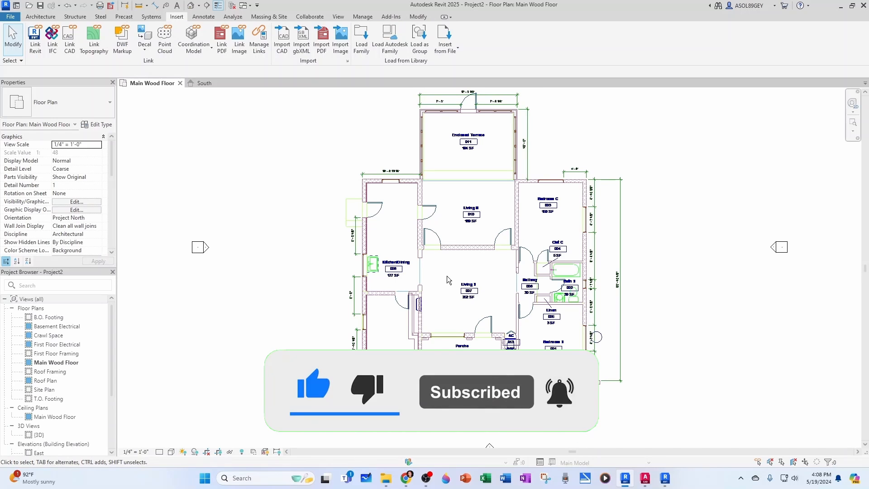
key(v)
key(v)
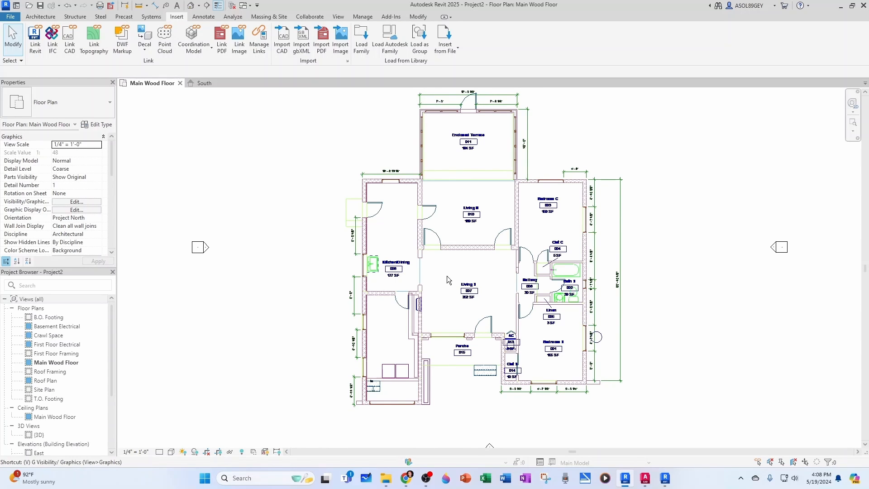
click(435, 118)
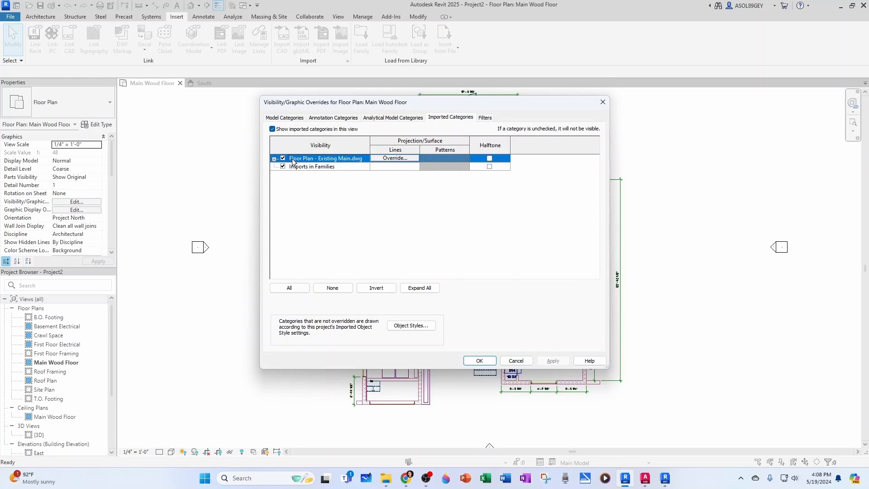
click(489, 158)
click(481, 361)
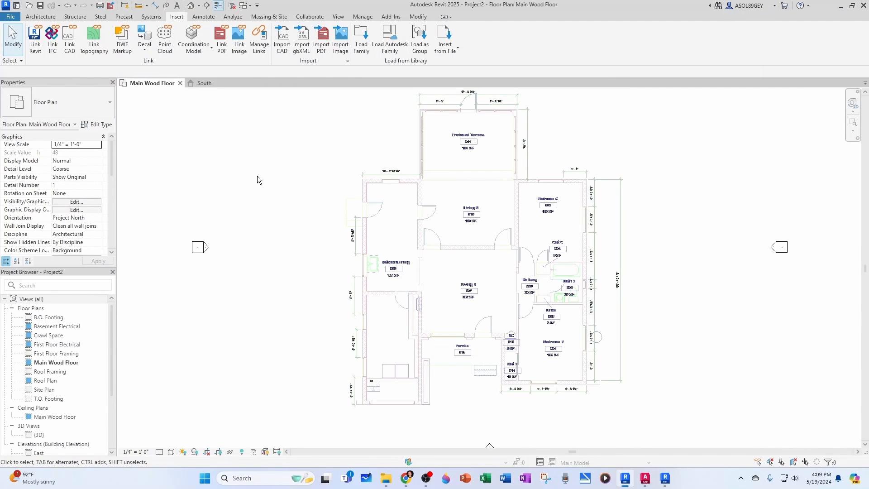
- Draw a practice chain of three Generic - 6" walls, located by wall centerline, in the empty space beside the plan
click(45, 17)
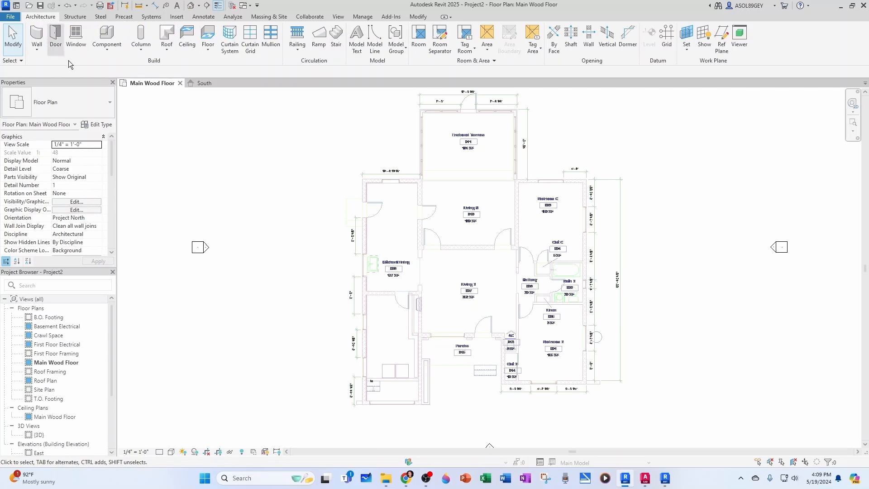
click(37, 37)
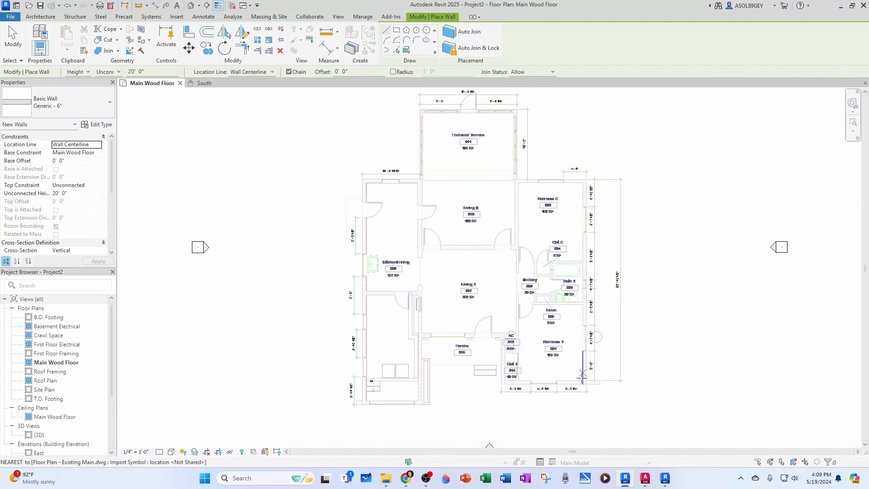
scroll(584, 392, up, 3)
middle_drag(646, 400, 482, 338)
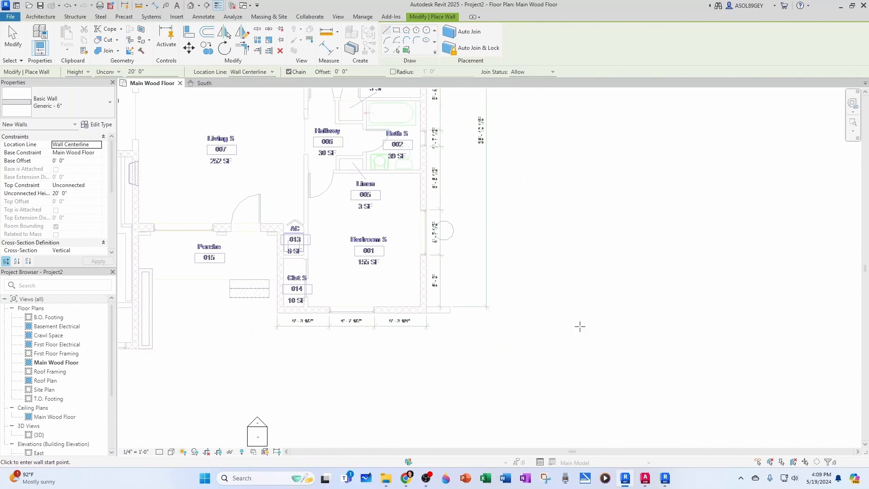
scroll(580, 326, up, 1)
click(573, 363)
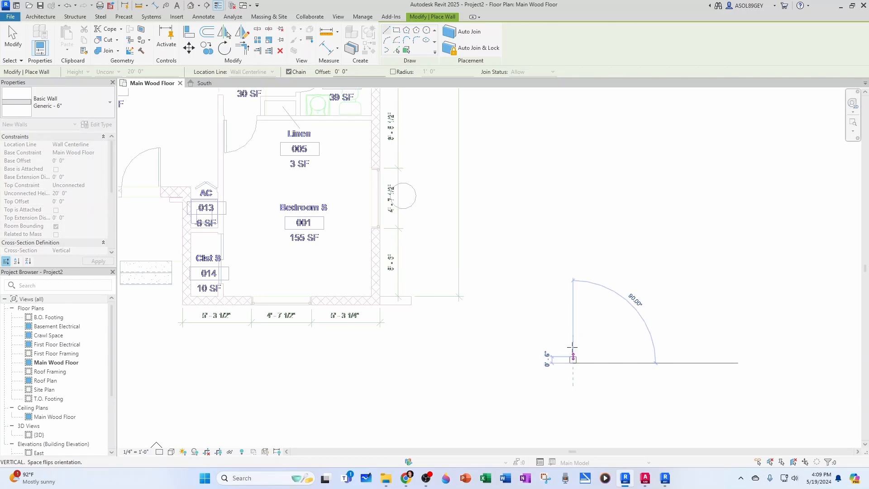
scroll(573, 326, up, 1)
scroll(574, 368, up, 1)
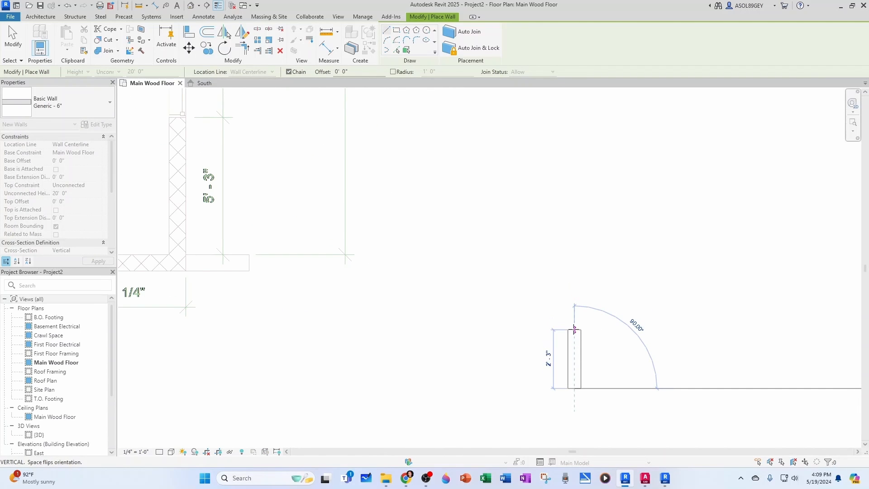
click(574, 253)
click(674, 253)
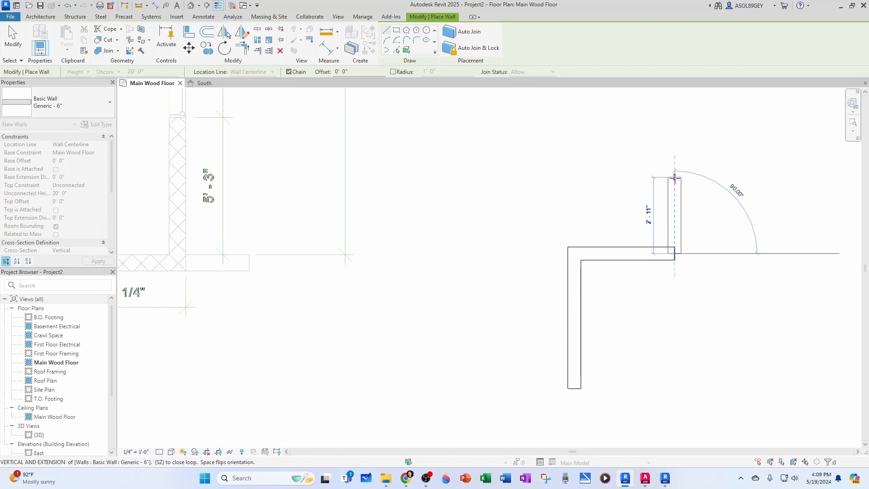
click(674, 177)
key(Escape)
key(Escape)
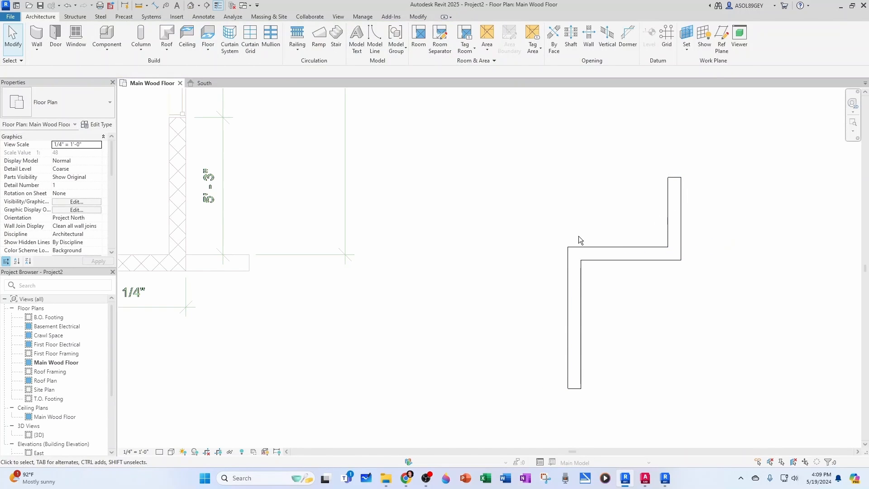
- Draw a practice L of two Generic - 6" walls beside the plan with the location line set to Core Face: Exterior
middle_drag(235, 290, 356, 310)
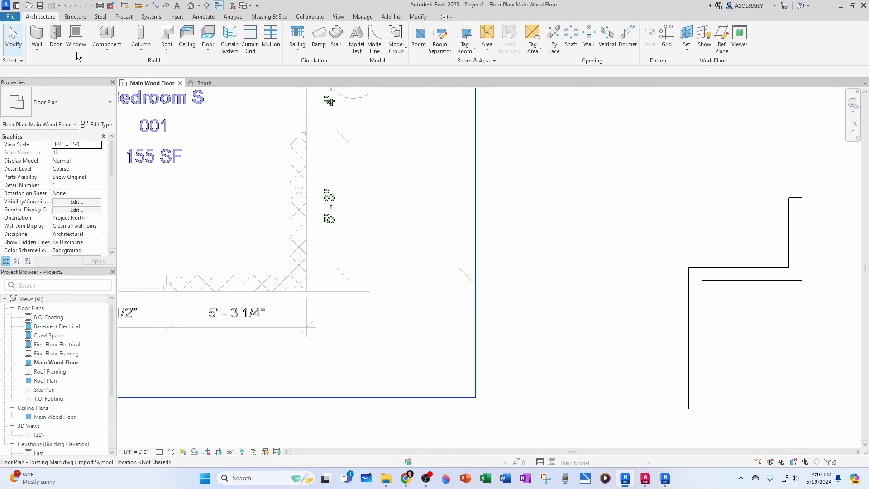
click(35, 35)
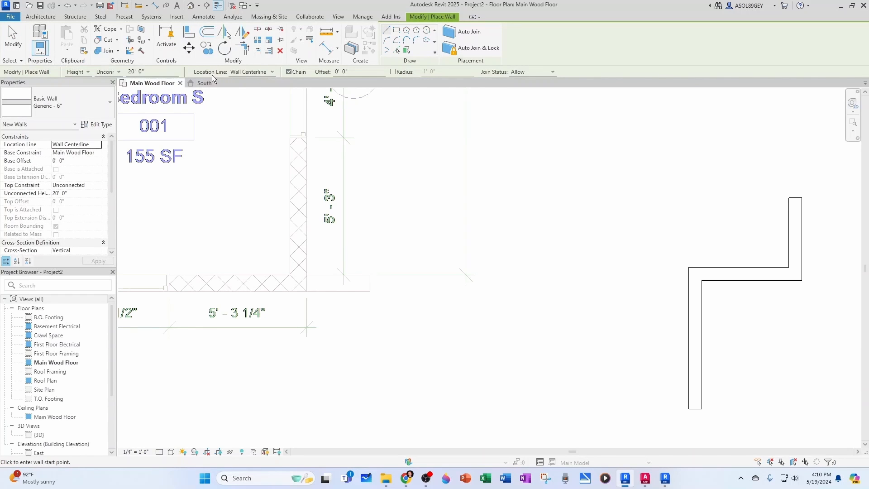
click(271, 72)
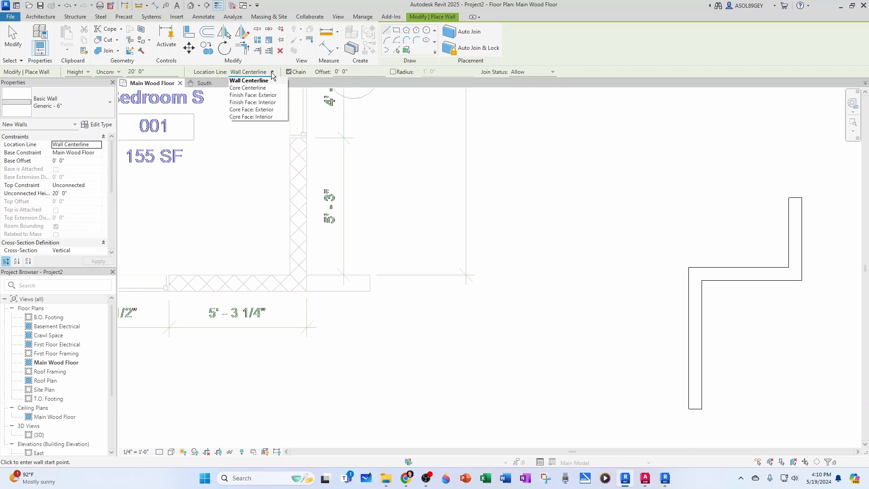
click(267, 110)
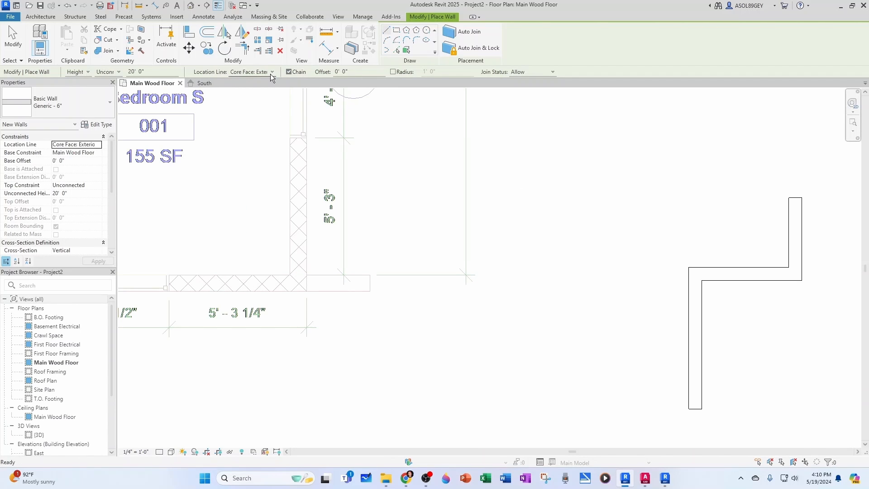
click(568, 247)
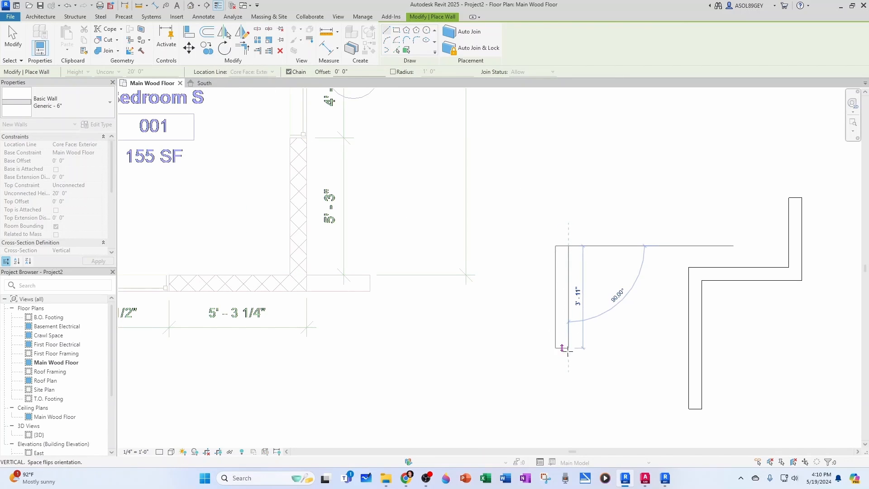
click(562, 380)
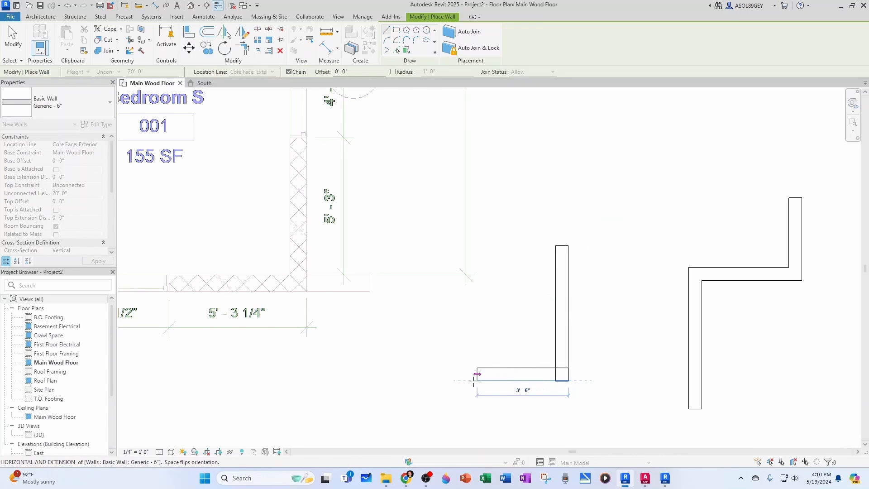
click(416, 380)
key(Escape)
- Trace the east exterior wall from Bedroom S's southeast corner to Bedroom C's northeast corner, flipping its thickness to the inside
click(306, 291)
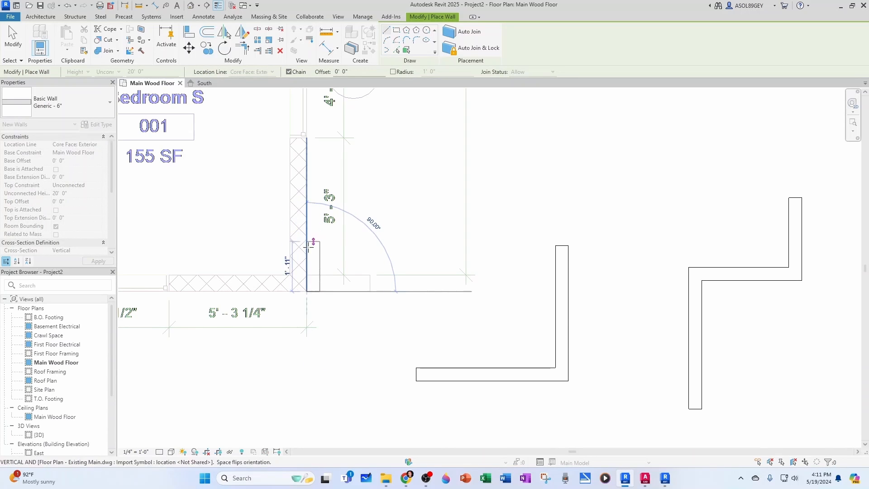
key(space)
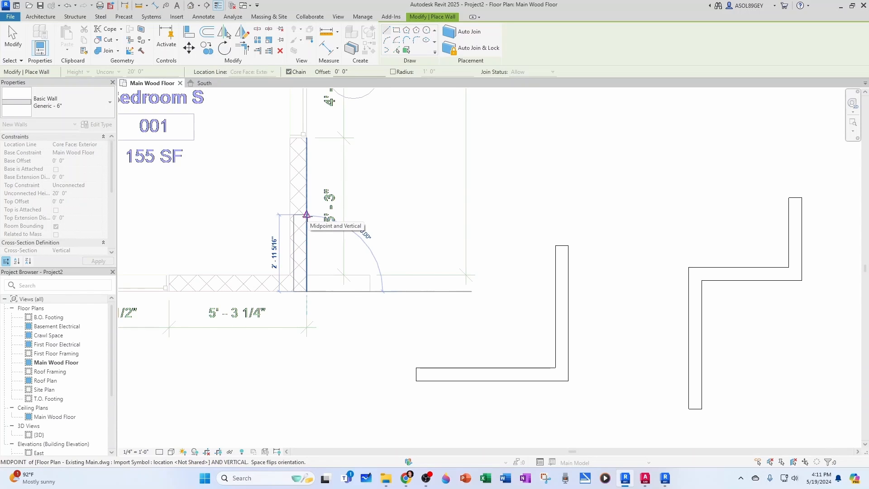
scroll(307, 215, up, 2)
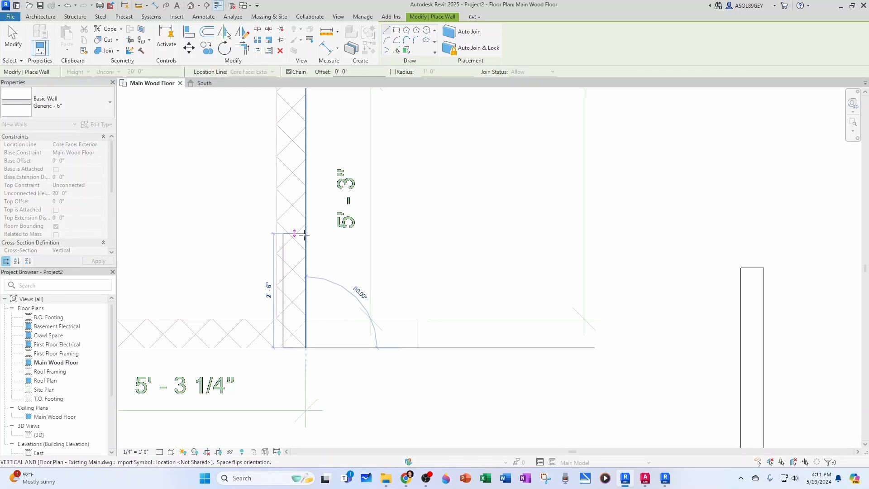
scroll(313, 217, down, 5)
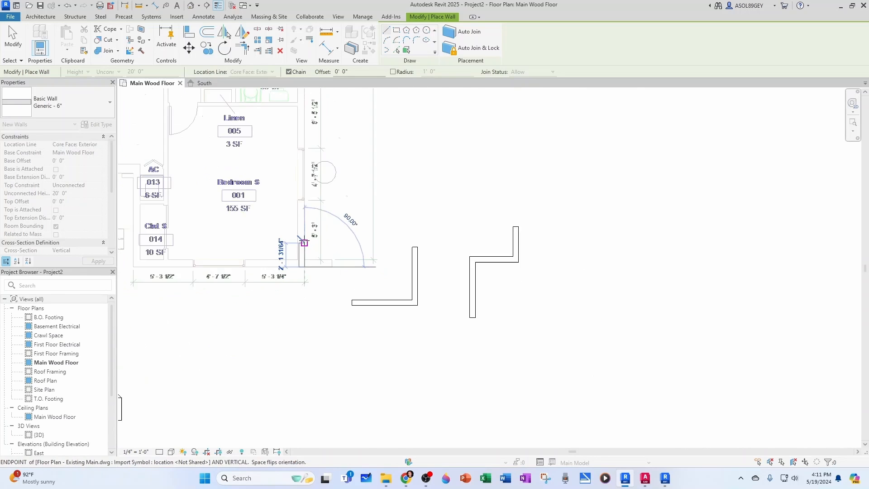
scroll(327, 197, down, 3)
scroll(366, 211, up, 4)
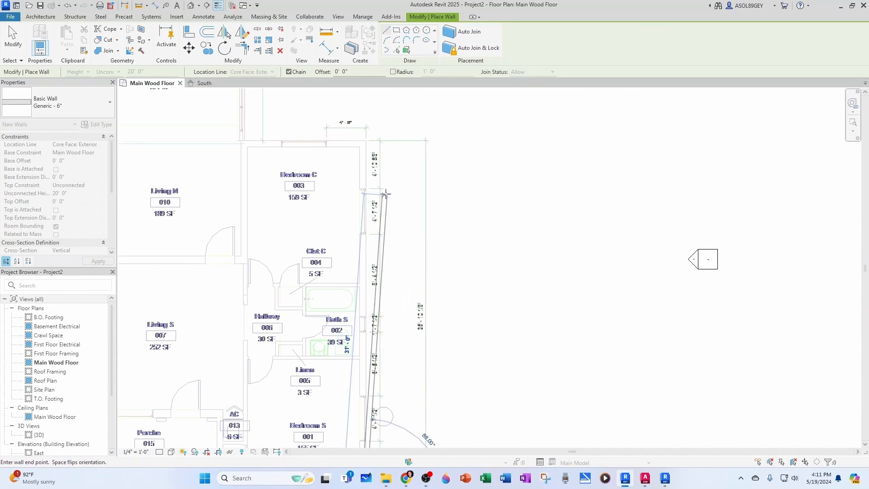
scroll(366, 211, up, 2)
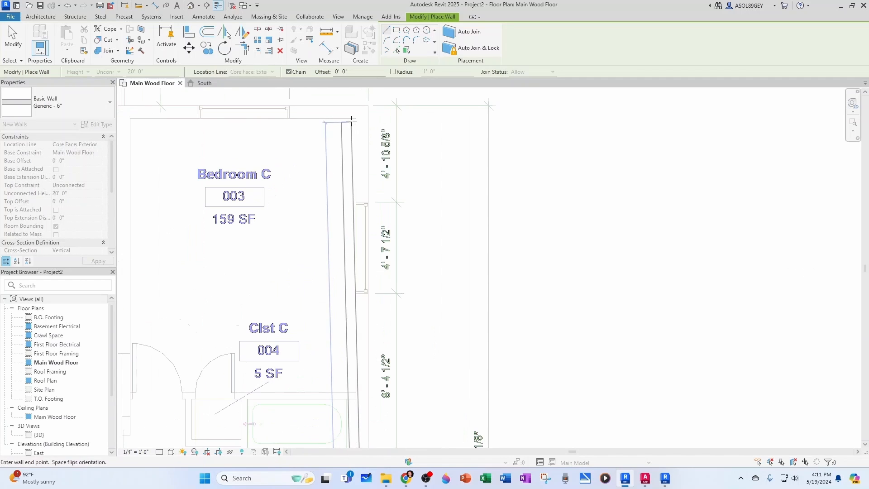
click(368, 111)
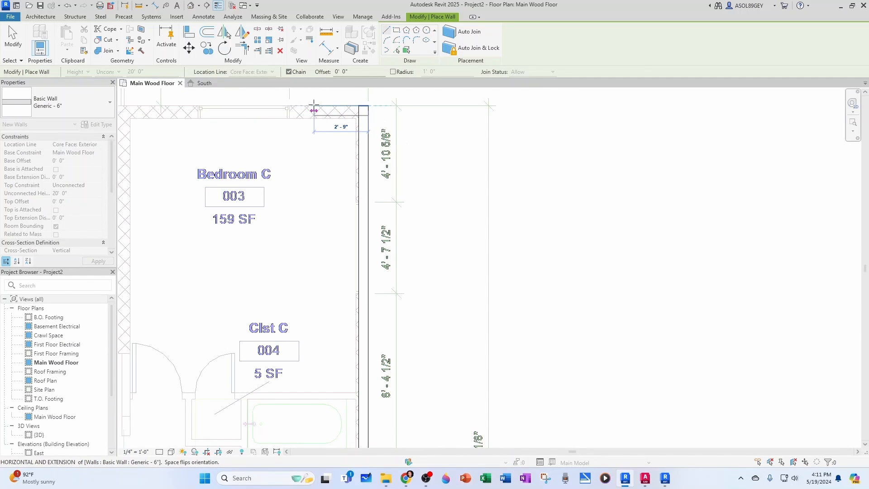
key(Escape)
key(Escape)
- Query a dimension in the linked Floor Plan - Existing Main.dwg and hide its layer A-ANNO-DIMS-48 in the view
scroll(427, 256, down, 4)
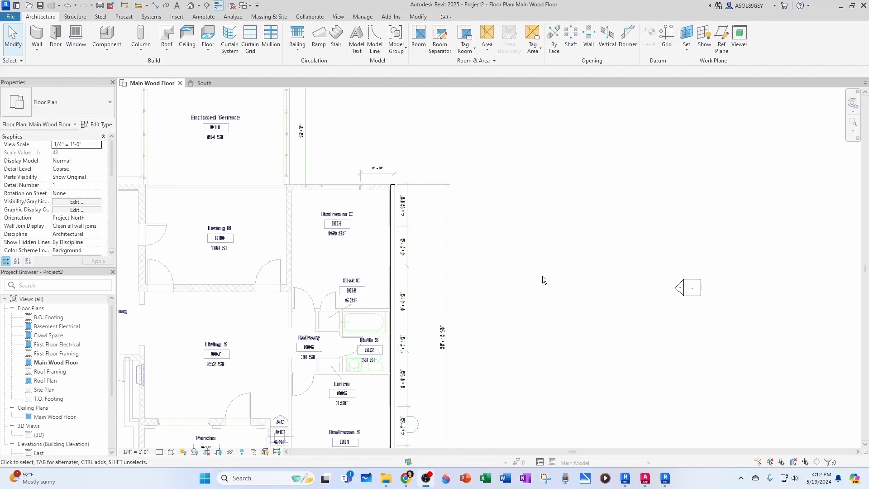
click(433, 274)
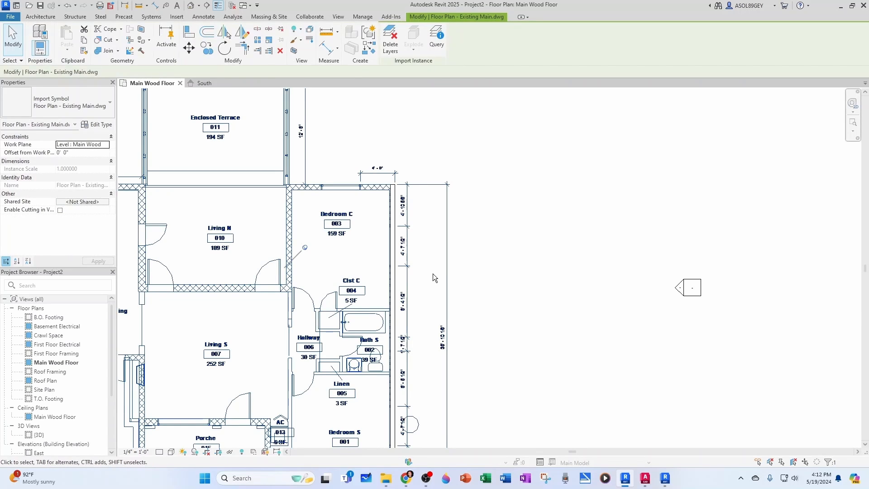
click(436, 45)
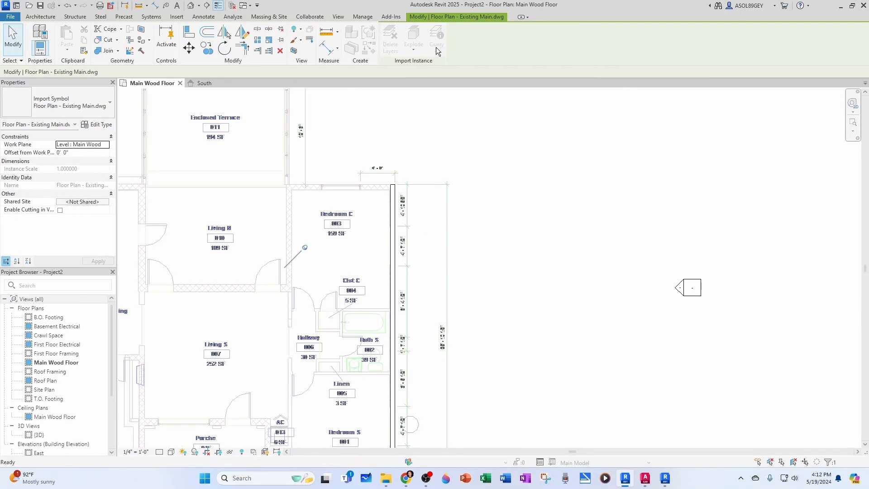
click(403, 239)
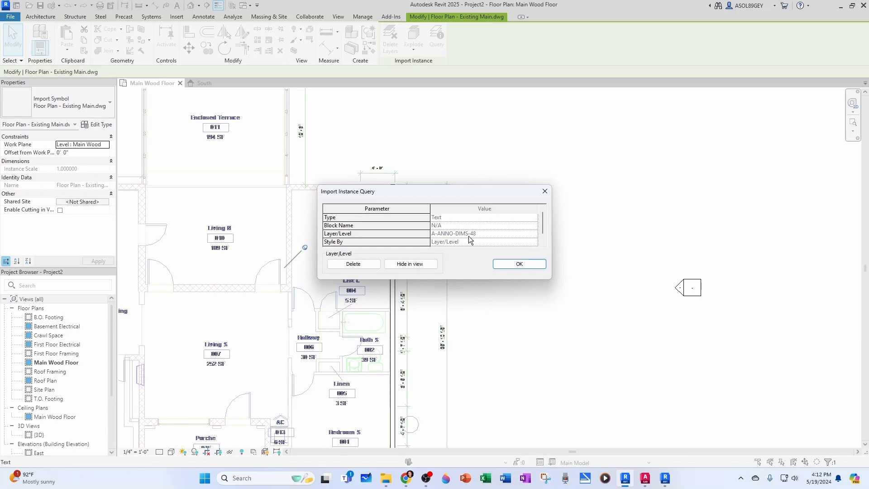
click(408, 264)
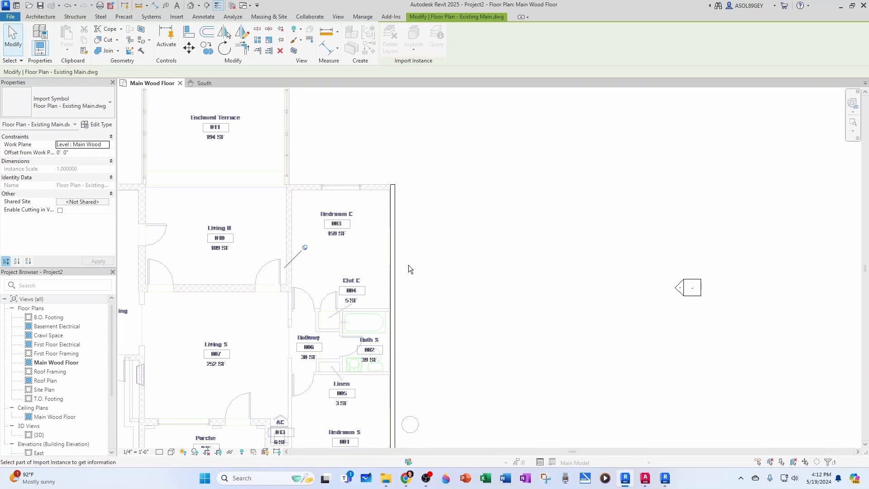
scroll(471, 249, down, 2)
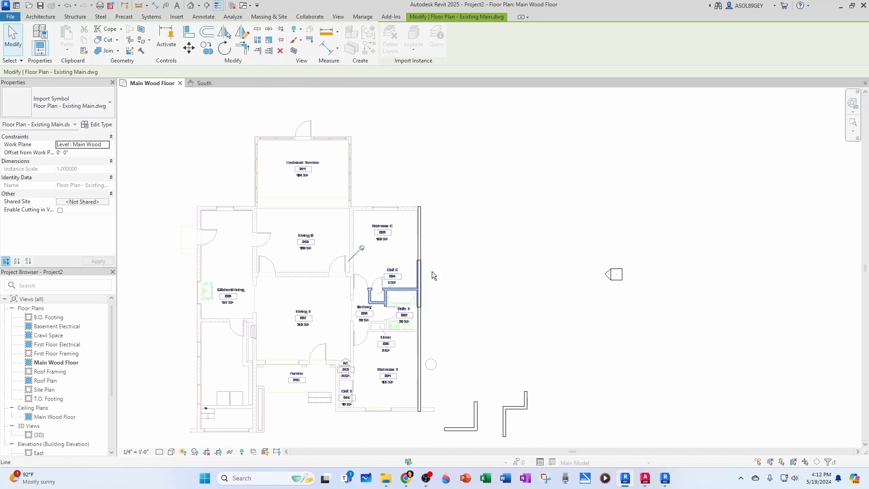
key(Escape)
- Select the practice walls drawn beside the plan, and clear the selection
scroll(474, 296, down, 1)
scroll(445, 411, up, 1)
drag(445, 416, 557, 346)
click(556, 341)
scroll(425, 179, up, 2)
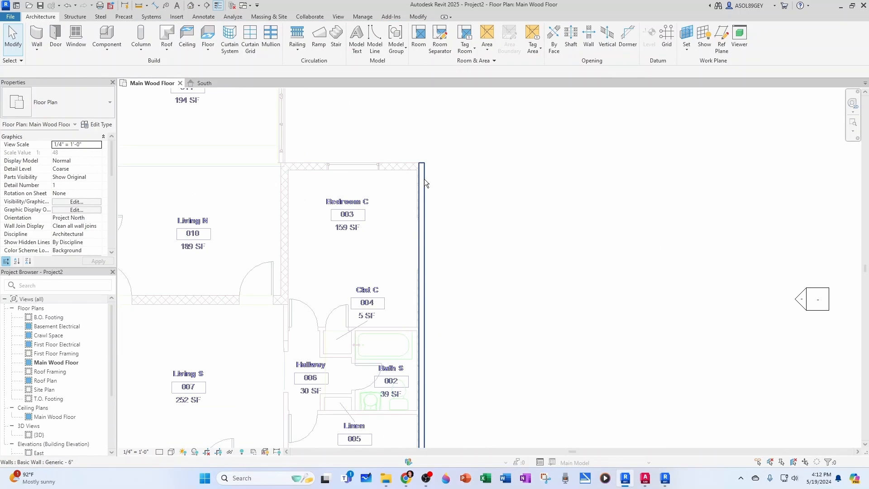
- Trace the exterior wall along Bedroom C's north side from its northeast corner to the Enclosed Terrace, flipping its thickness to the inside
click(427, 203)
key(w)
key(a)
scroll(388, 164, up, 4)
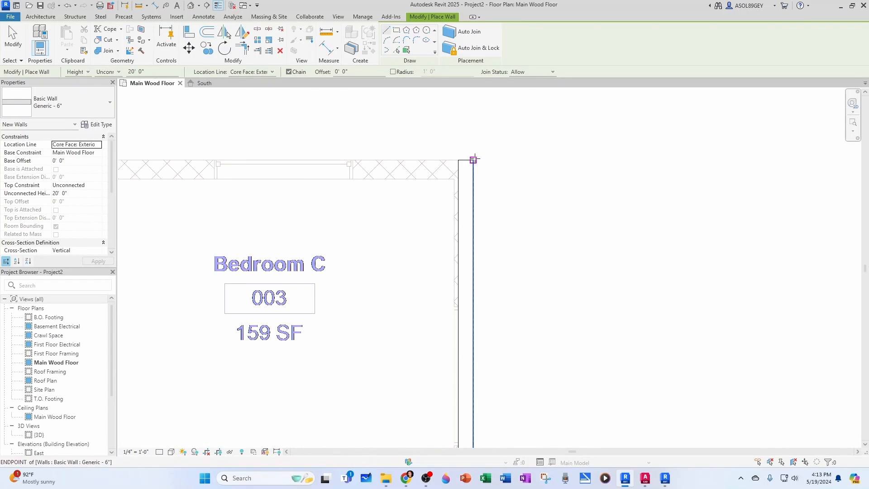
click(473, 160)
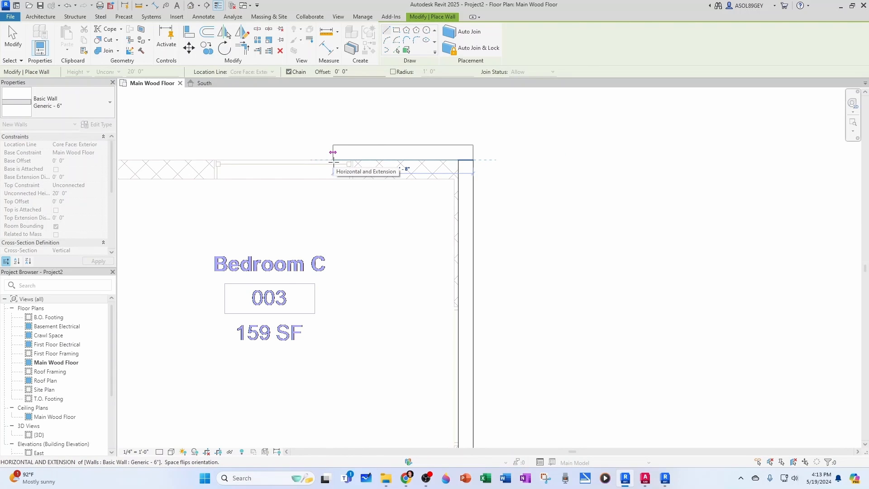
key(space)
scroll(272, 163, down, 2)
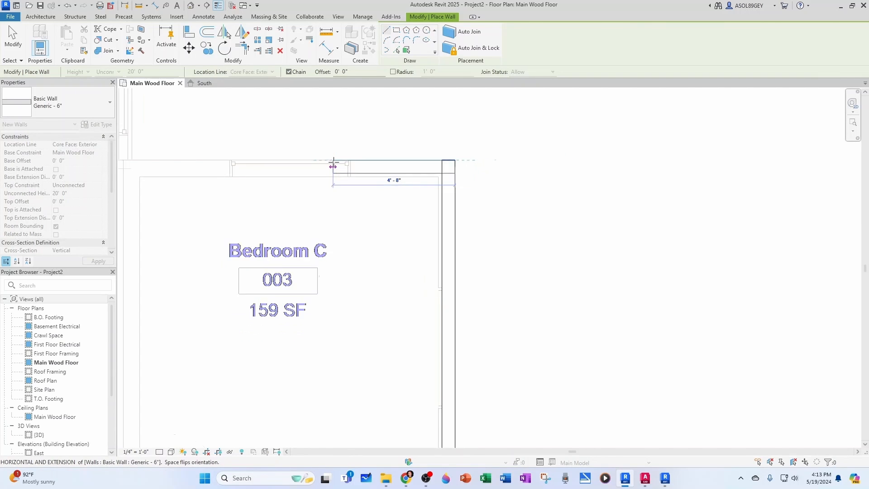
middle_drag(262, 161, 449, 188)
scroll(408, 186, up, 2)
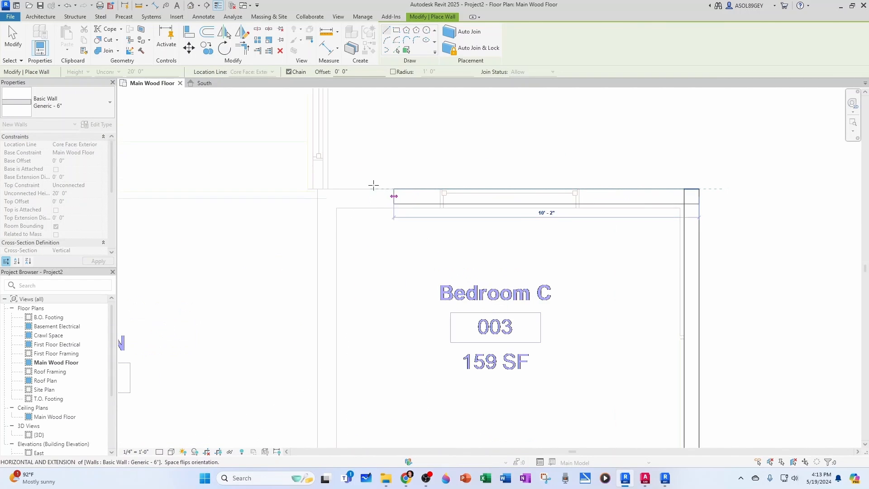
click(326, 188)
- Continue the wall chain around the Enclosed Terrace, tracing its east, north and west sides down to the main house wall
scroll(330, 183, down, 2)
middle_drag(358, 186, 477, 348)
middle_drag(460, 209, 516, 345)
scroll(507, 272, up, 1)
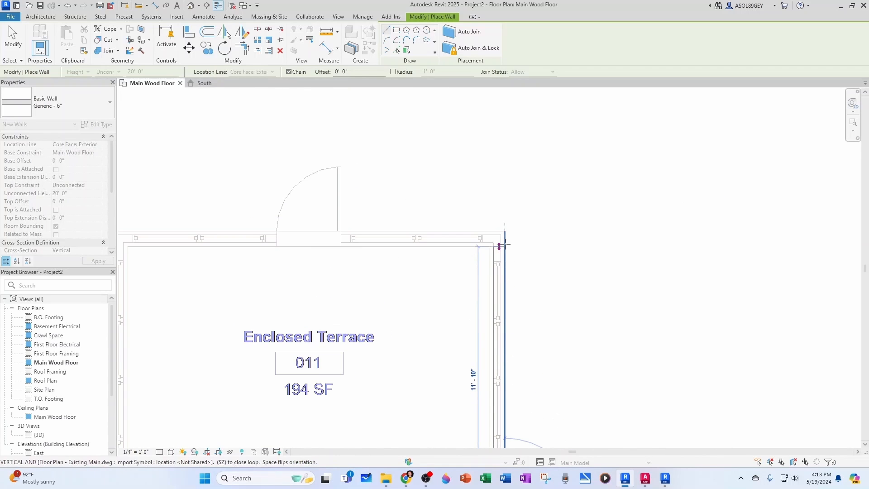
click(500, 241)
scroll(463, 244, down, 3)
scroll(262, 240, up, 4)
click(262, 242)
scroll(263, 242, down, 3)
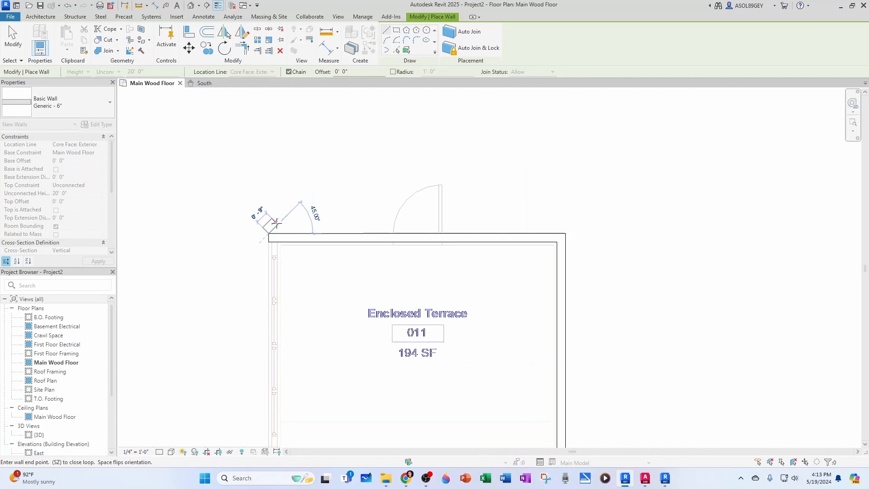
scroll(273, 353, up, 2)
click(274, 353)
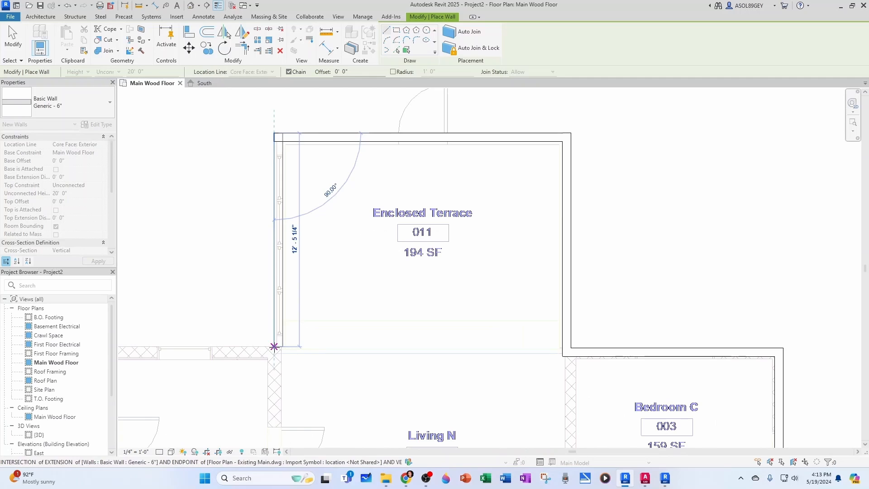
- Continue the exterior wall west from the Enclosed Terrace along the house's north side to its northwest corner
scroll(272, 353, down, 4)
middle_drag(227, 349, 384, 307)
scroll(371, 308, up, 3)
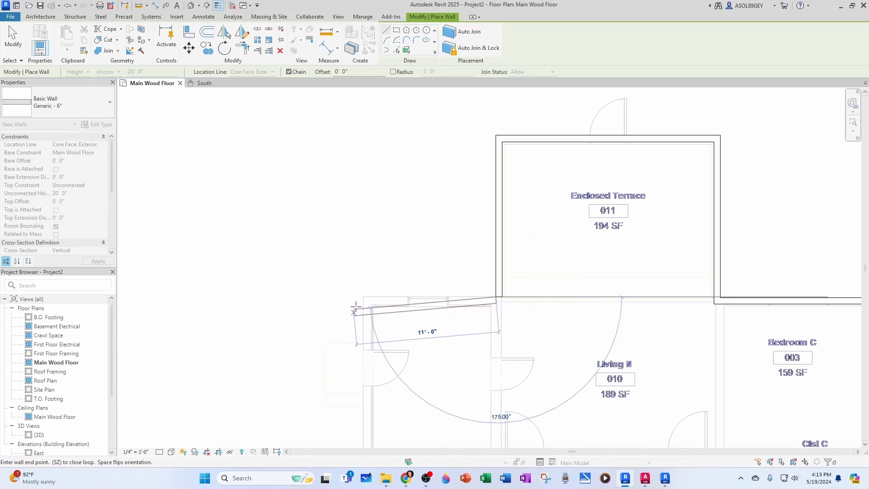
click(367, 307)
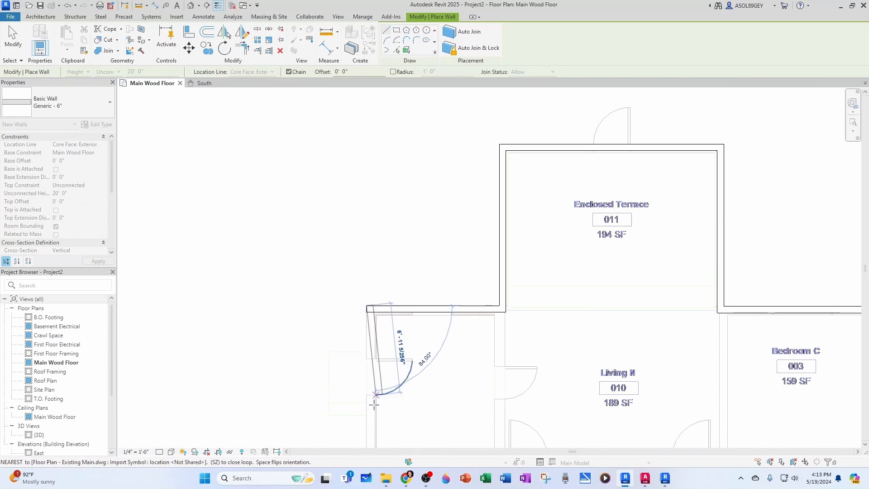
- Trace the exterior wall down the full west side of the house to its southwest corner
middle_drag(368, 420, 363, 219)
scroll(362, 199, down, 1)
scroll(368, 365, down, 2)
middle_drag(362, 323, 334, 110)
scroll(334, 299, up, 4)
click(331, 278)
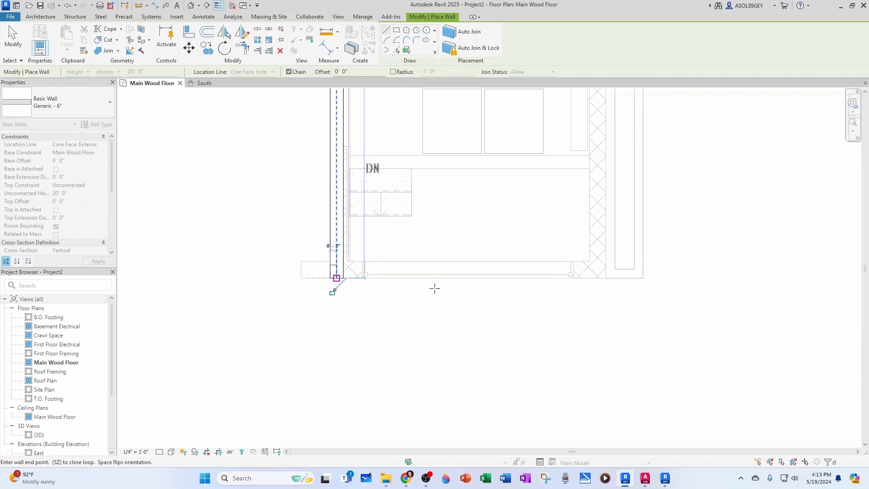
- Trace the short south wall of the west wing and its 11' - 8 1/2" return north along the Porche's west side
click(607, 278)
scroll(605, 280, down, 4)
scroll(598, 228, down, 2)
scroll(533, 281, up, 6)
click(528, 187)
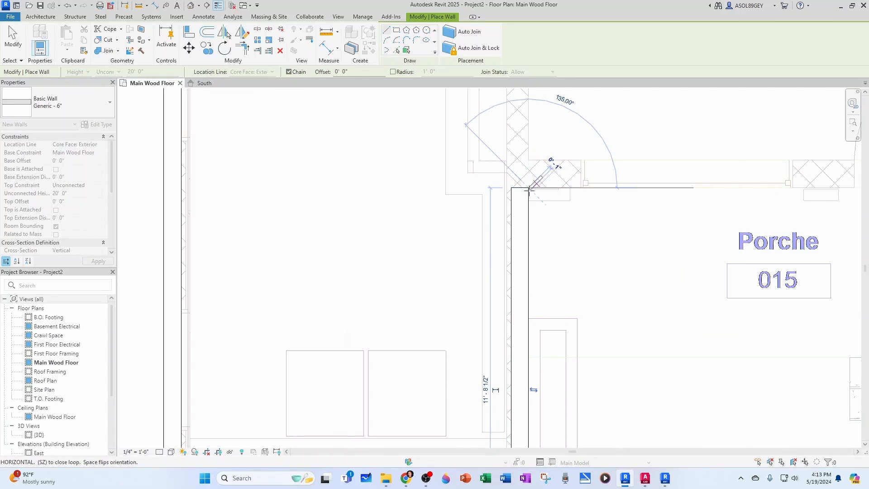
- Trace the exterior wall east along the Porche's north side to its northeast corner
scroll(528, 187, down, 3)
middle_drag(684, 220, 445, 212)
scroll(478, 205, up, 3)
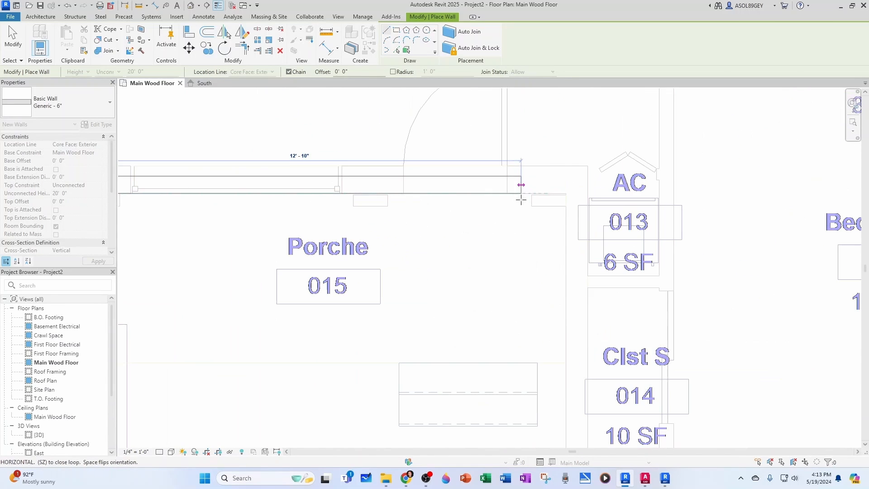
click(565, 184)
- Trace the exterior wall south along the Porche's east side, past AC and Clst S, to the bottom corner
scroll(560, 230, down, 2)
scroll(570, 230, down, 1)
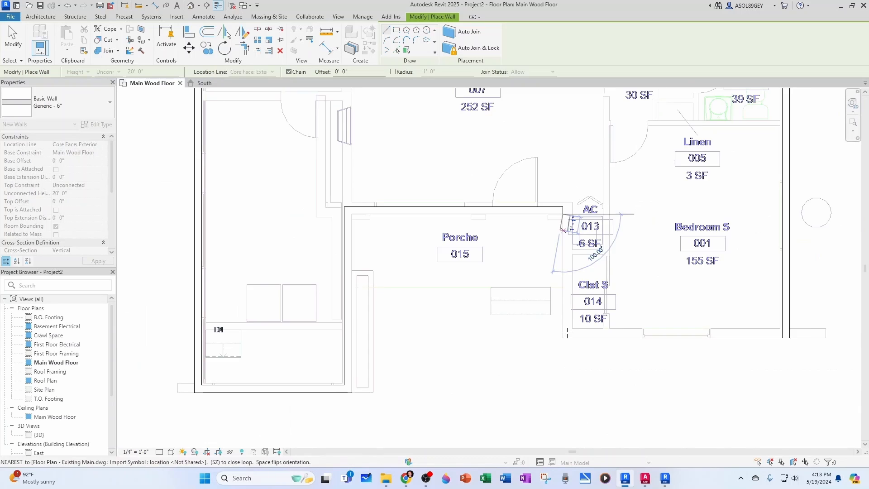
scroll(566, 339, up, 3)
click(560, 343)
- Close the exterior walls along Bedroom S's south side with a 15' - 2 1/4" segment, dismiss the save reminder, and end the wall command
scroll(558, 349, down, 2)
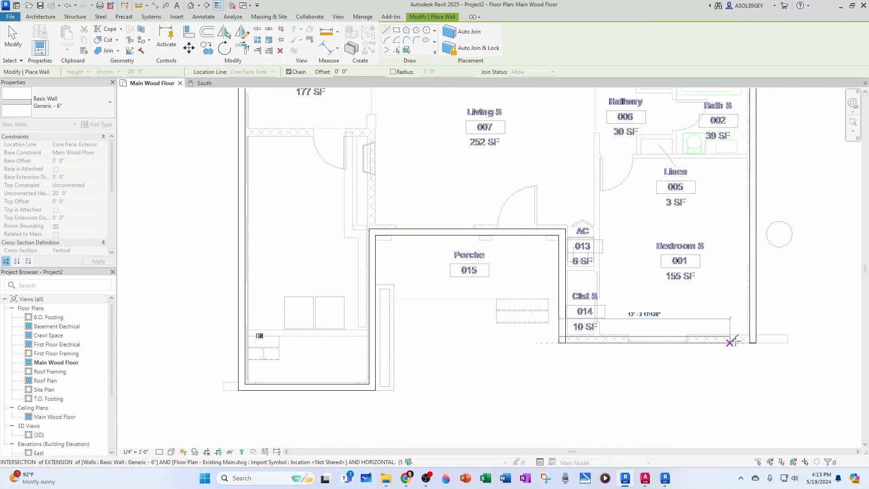
scroll(724, 341, up, 2)
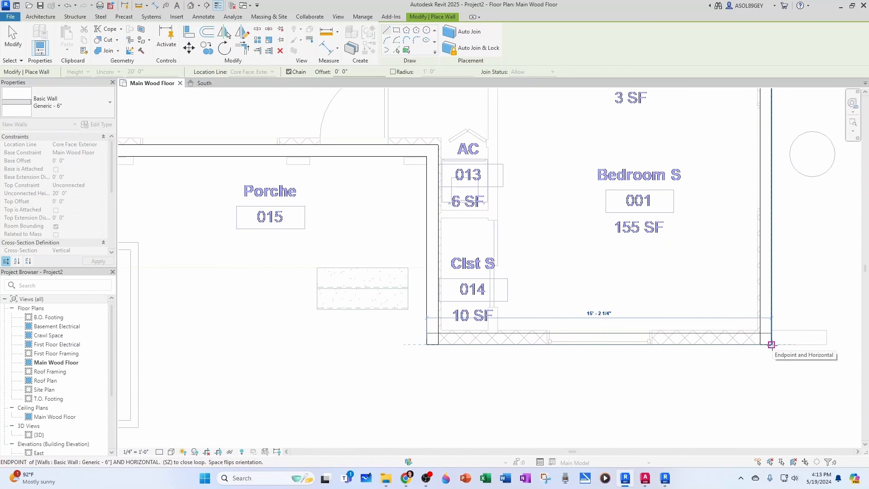
click(771, 345)
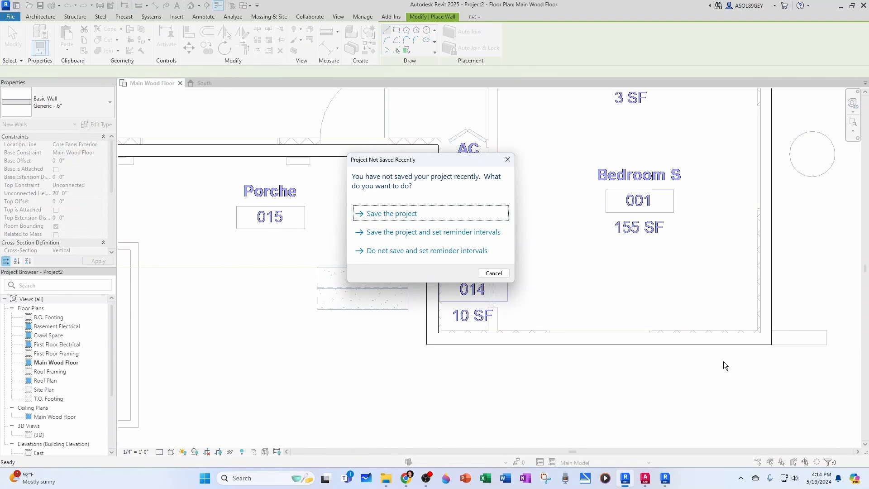
key(Escape)
scroll(569, 294, down, 3)
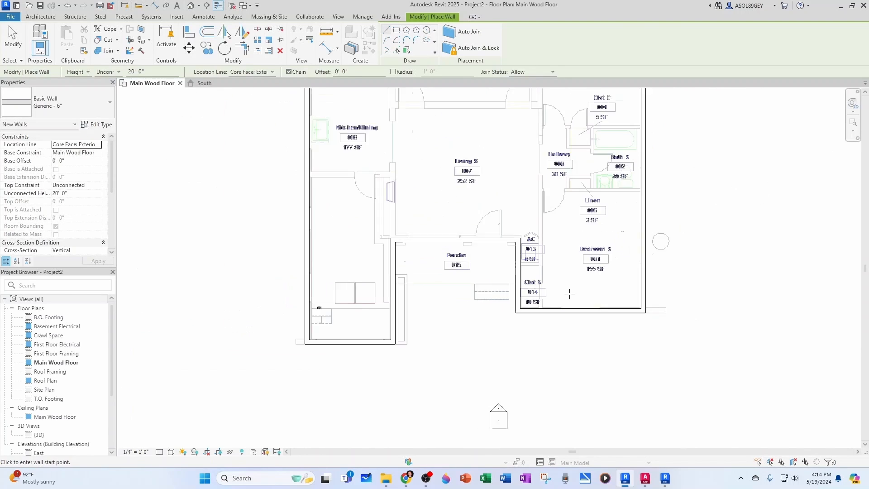
scroll(569, 294, down, 1)
key(Escape)
scroll(569, 294, up, 1)
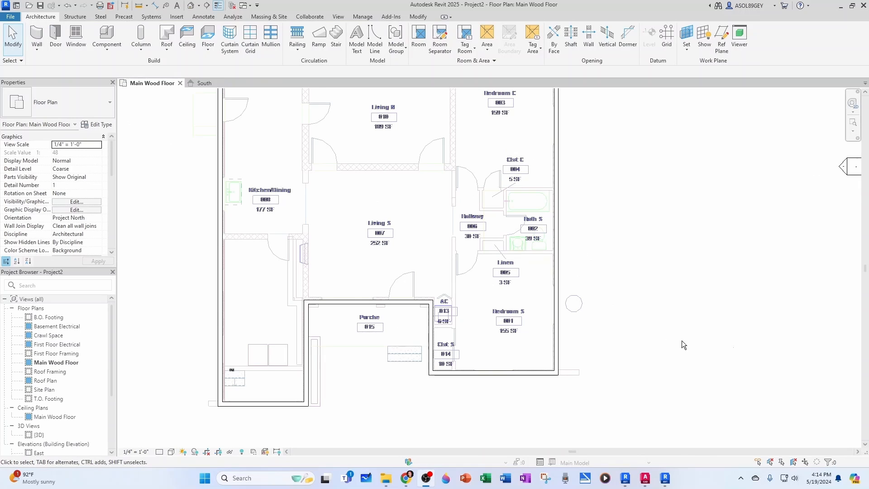
scroll(643, 334, down, 2)
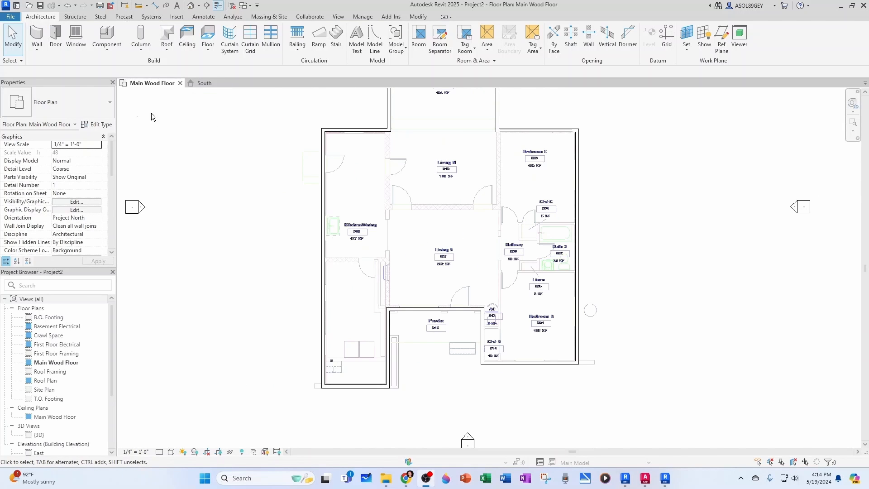
- Draw a vertical Generic - 8" sample wall, 11' - 1" long, in the empty area east of the house
click(45, 39)
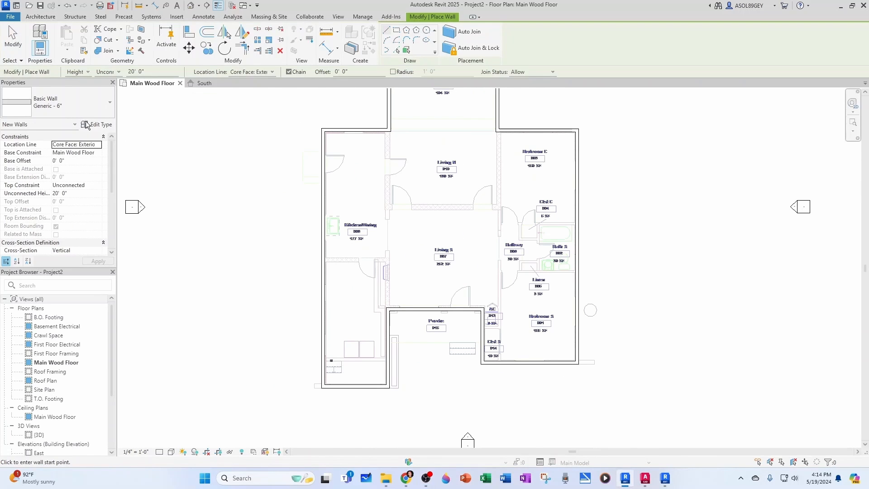
click(78, 105)
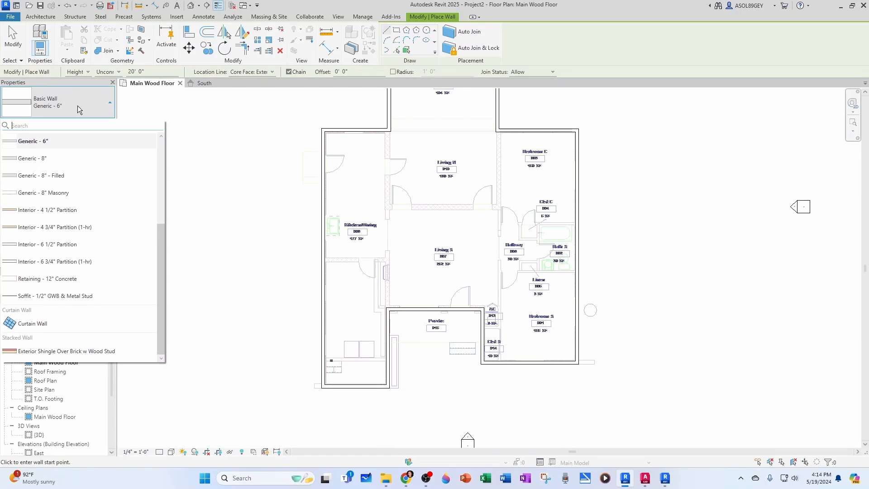
click(50, 164)
scroll(683, 351, up, 4)
click(675, 368)
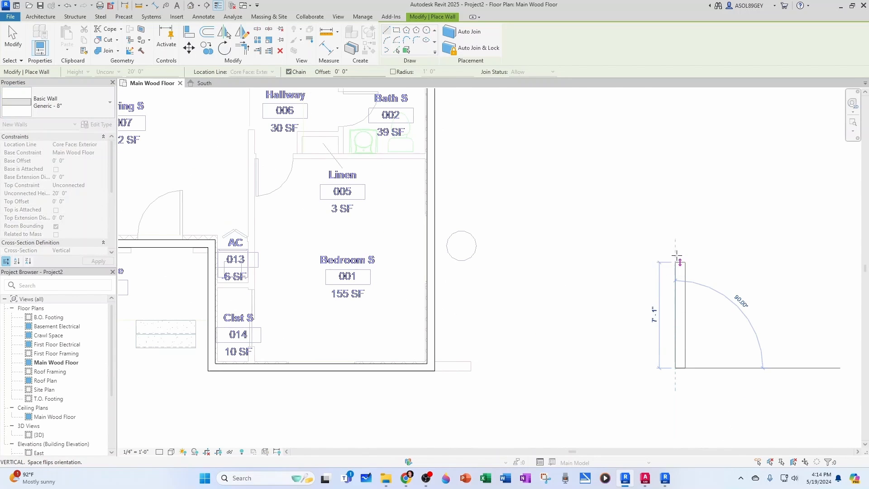
click(675, 200)
key(Escape)
- Draw two more parallel 11' - 1" Generic - 8" walls to the east of the first sample wall, and end the command
middle_drag(731, 291, 477, 304)
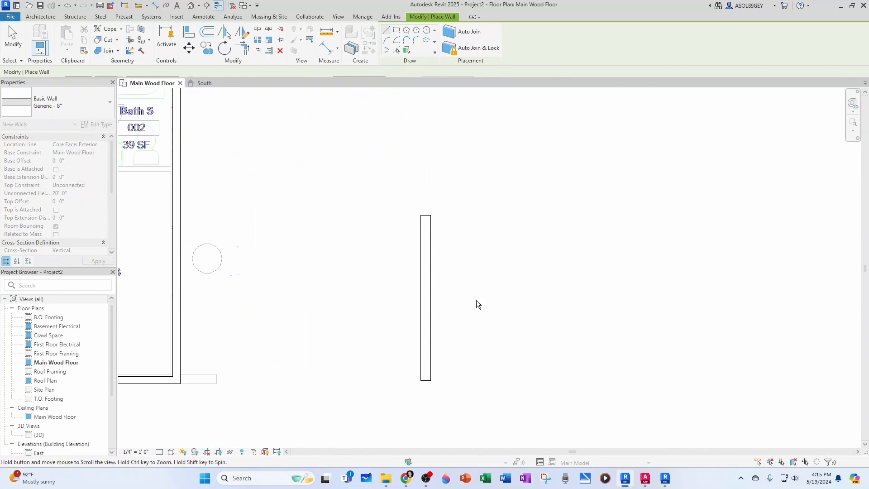
click(470, 381)
click(469, 214)
key(Escape)
click(538, 380)
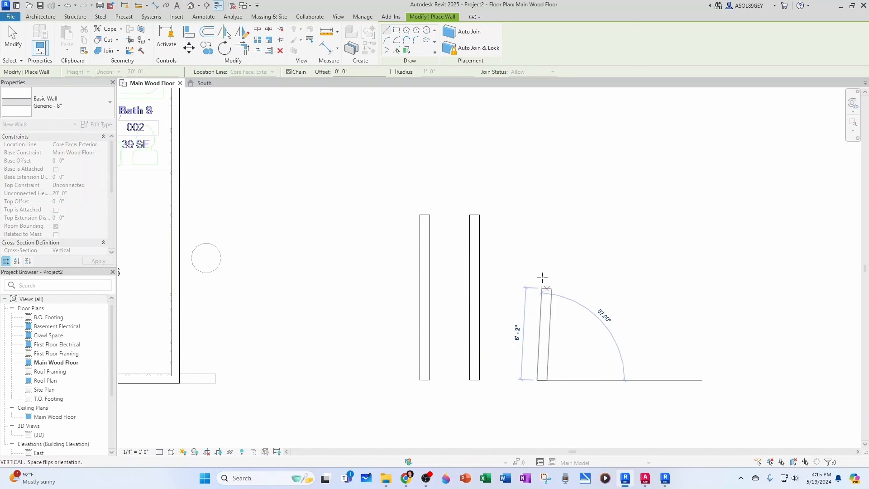
click(537, 215)
key(Escape)
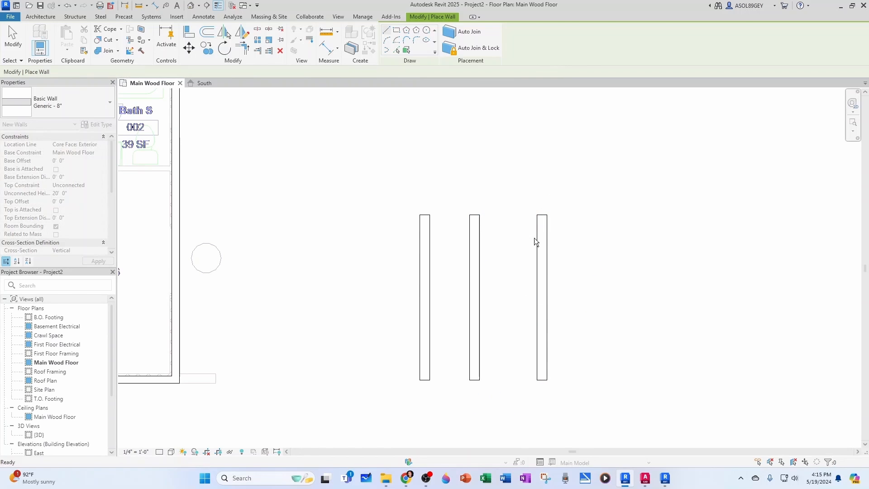
key(Escape)
- Select each of the three sample walls in turn to examine its wall type, and clear the selection
click(418, 289)
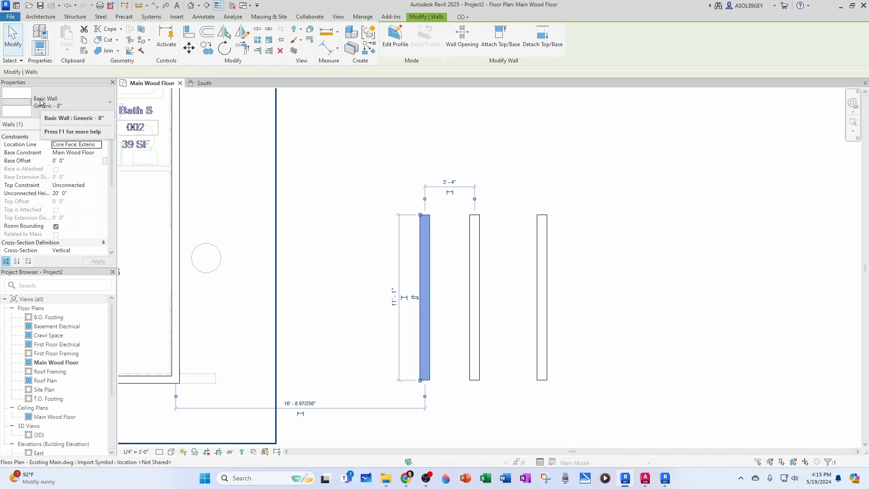
click(70, 108)
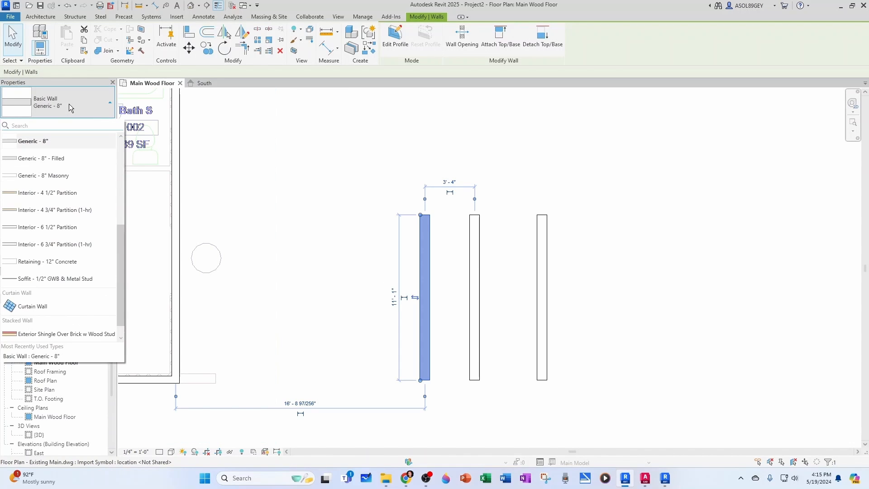
click(58, 146)
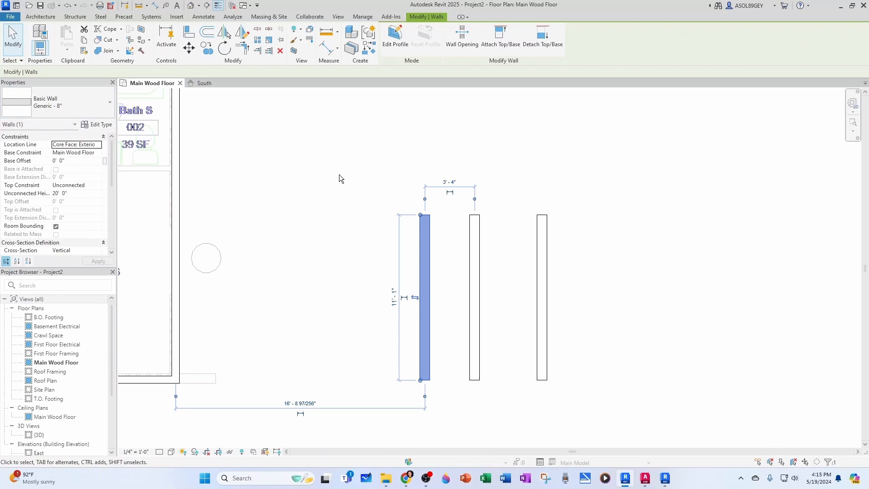
click(340, 175)
click(480, 223)
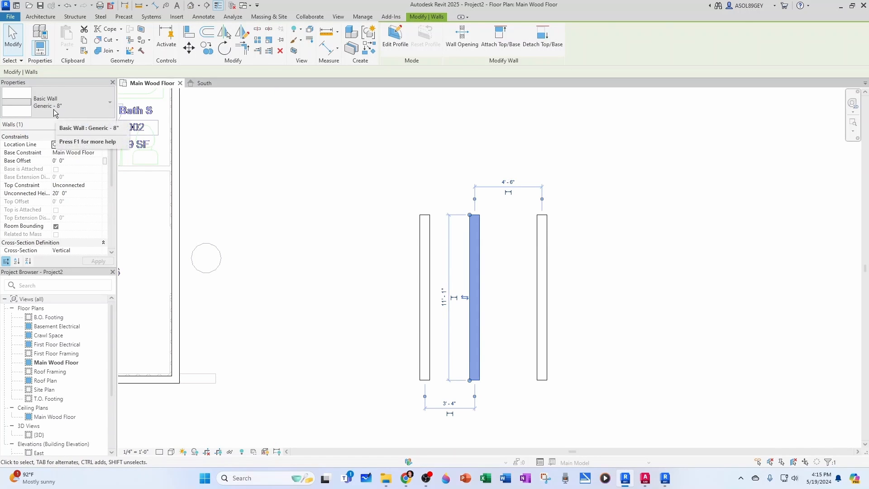
click(537, 218)
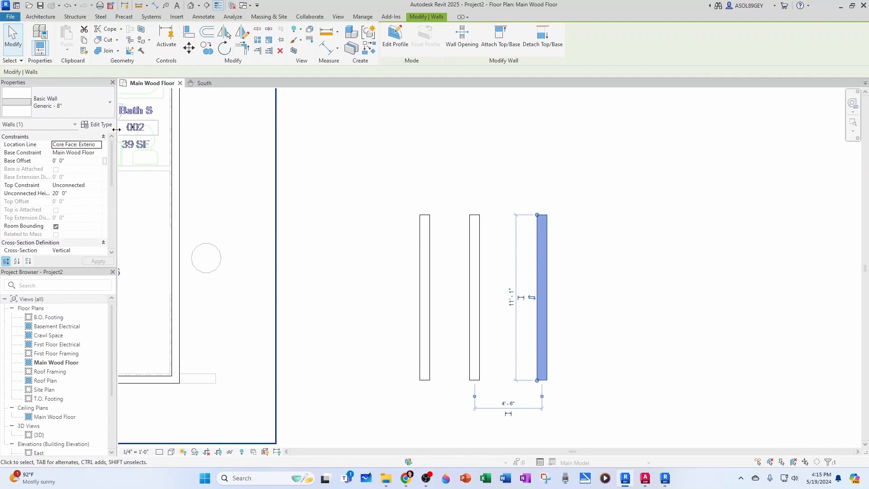
click(571, 287)
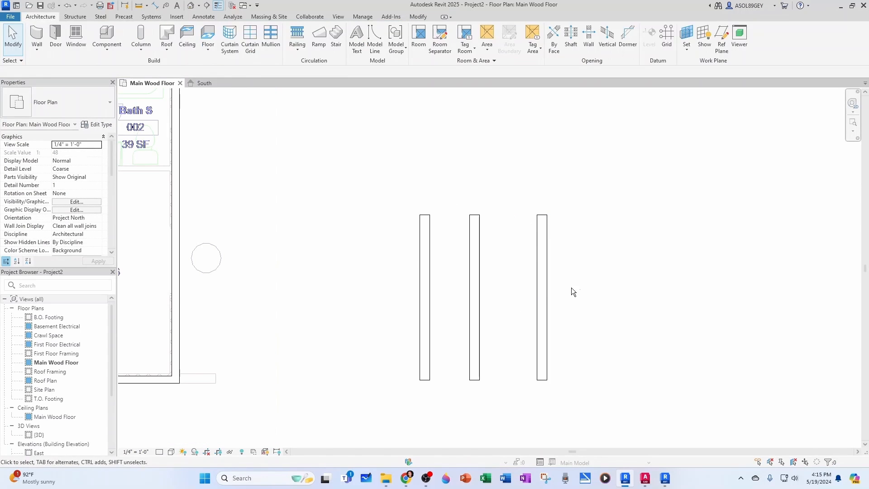
- Change the easternmost sample wall to Interior - 4 1/2" Partition, undo the change, and clear the selection
click(546, 285)
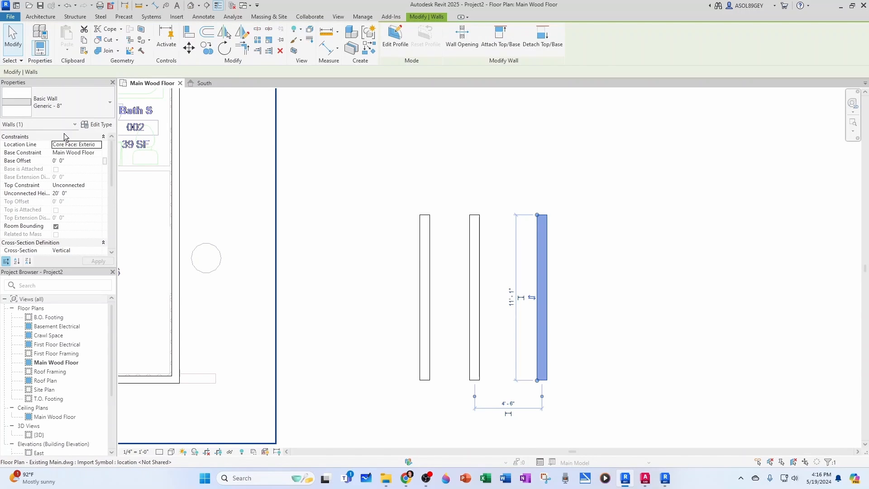
click(55, 110)
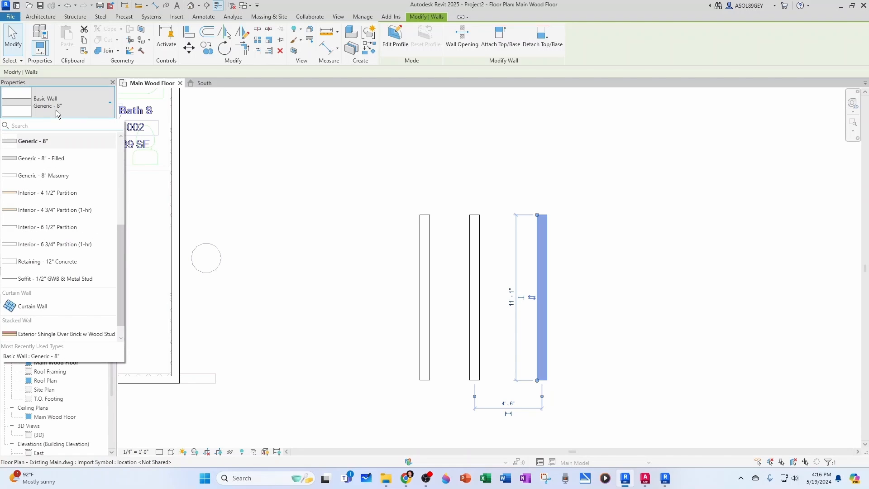
click(60, 192)
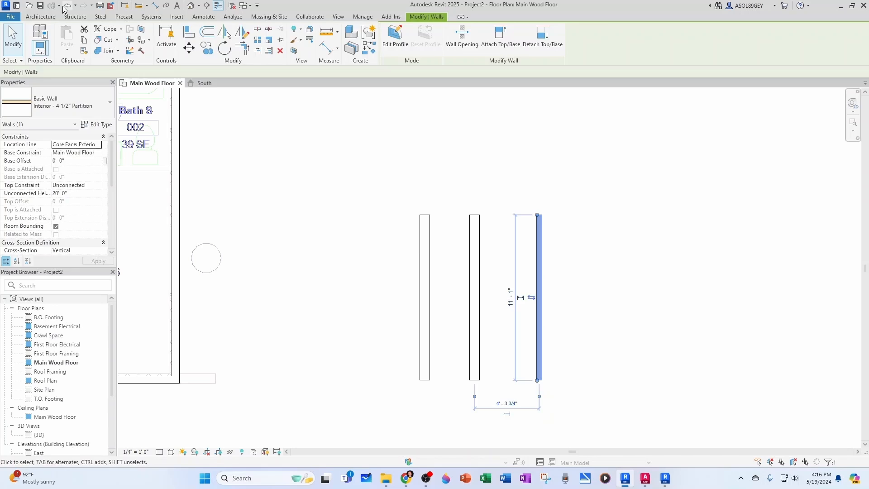
click(324, 243)
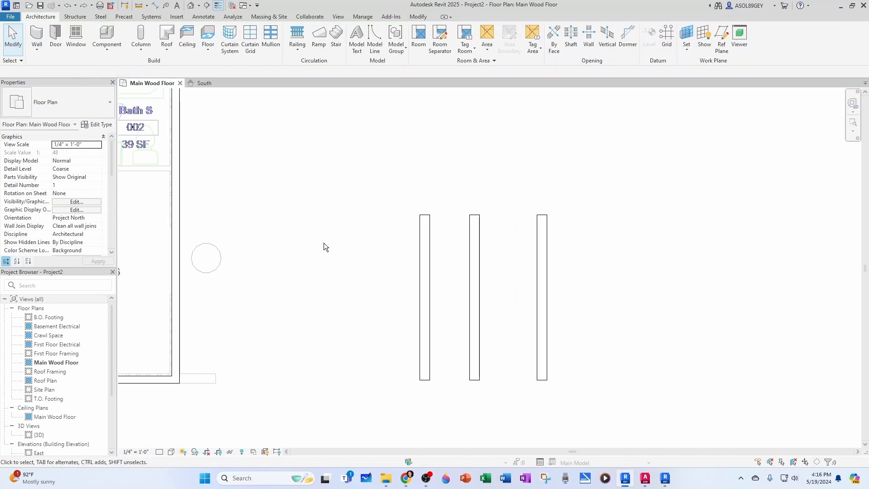
- Browse the available wall types for the easternmost sample wall, and close the list without choosing another type
click(537, 276)
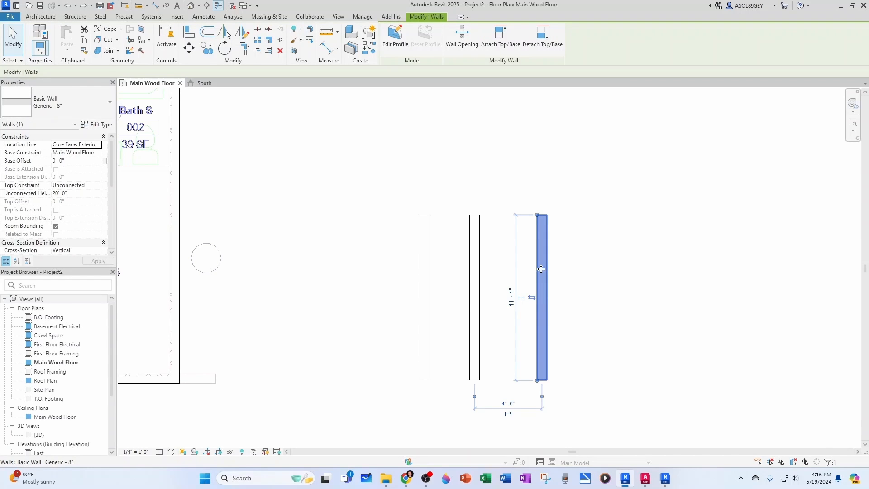
click(91, 111)
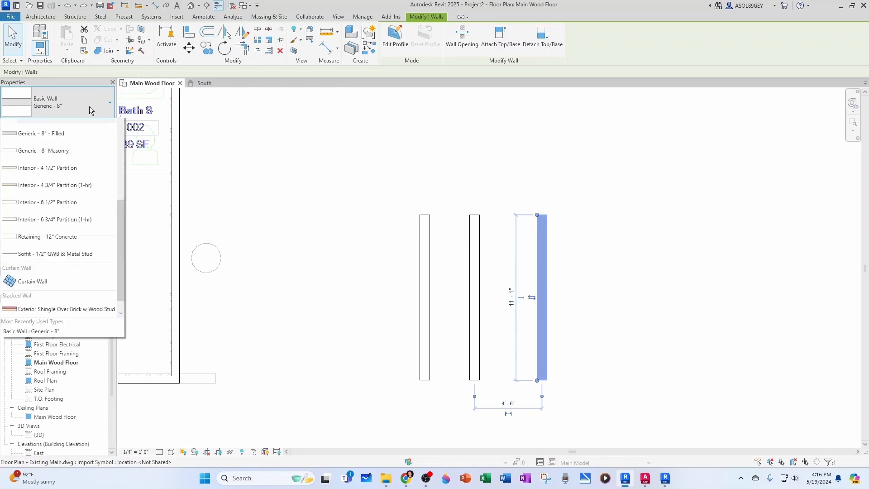
scroll(68, 196, up, 2)
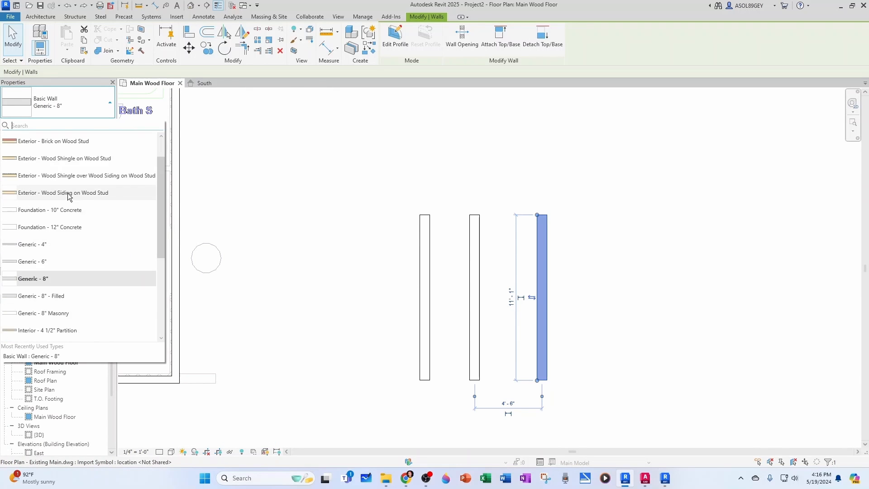
scroll(68, 196, up, 1)
scroll(69, 191, down, 4)
scroll(69, 189, up, 3)
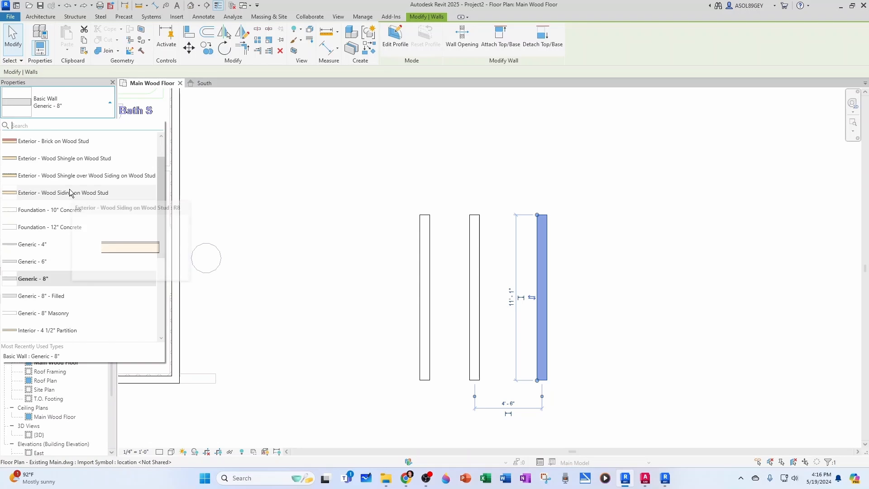
click(241, 170)
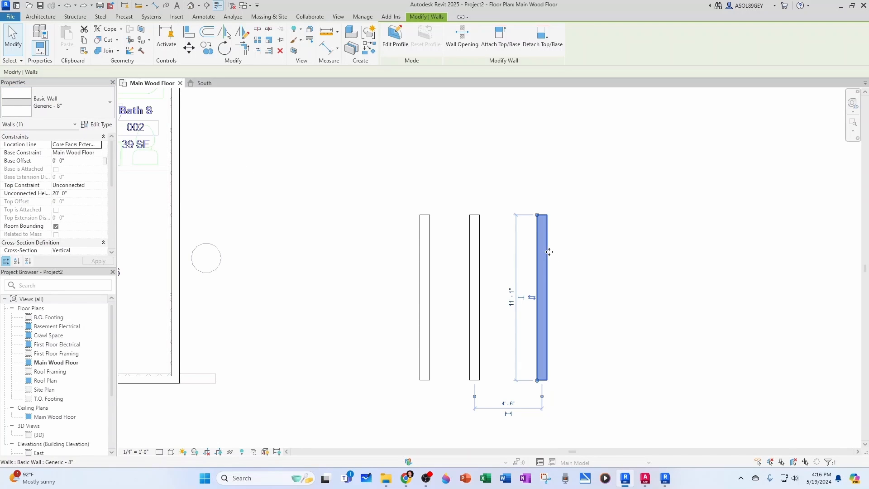
- Set the structure layer thickness in the easternmost sample wall's Generic - 8" type to 1' 2"
click(99, 126)
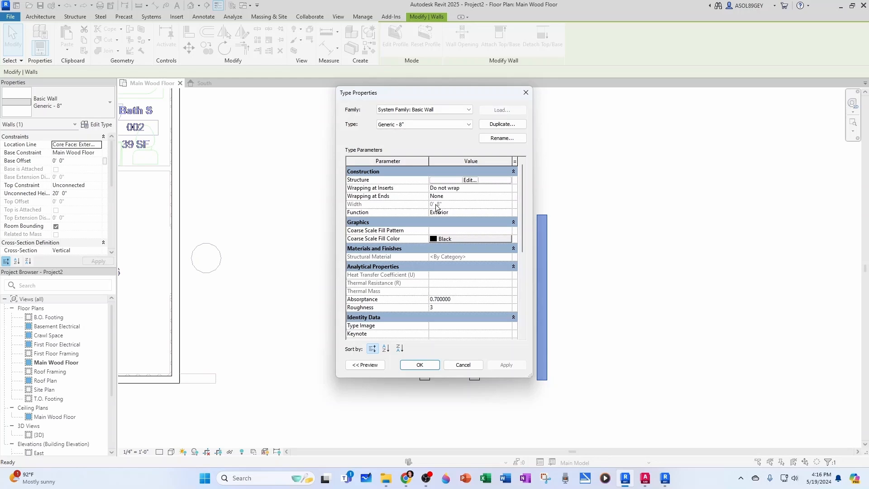
click(450, 181)
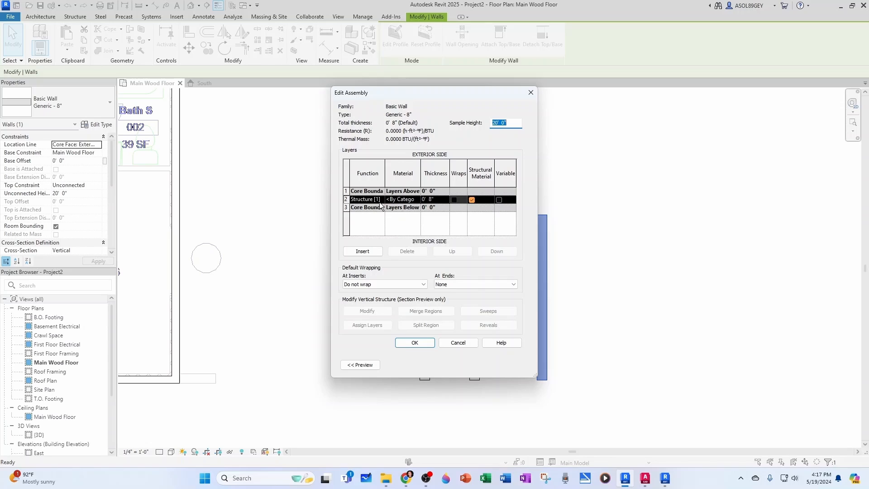
click(431, 200)
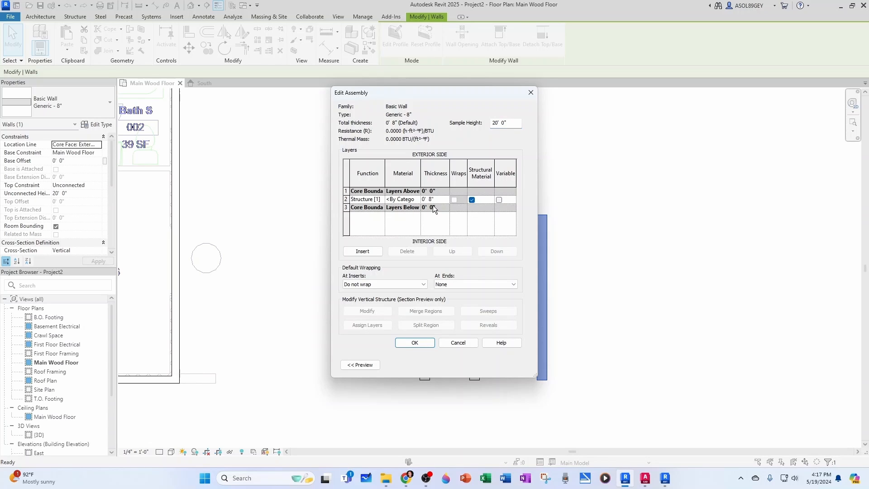
key(Delete)
click(419, 343)
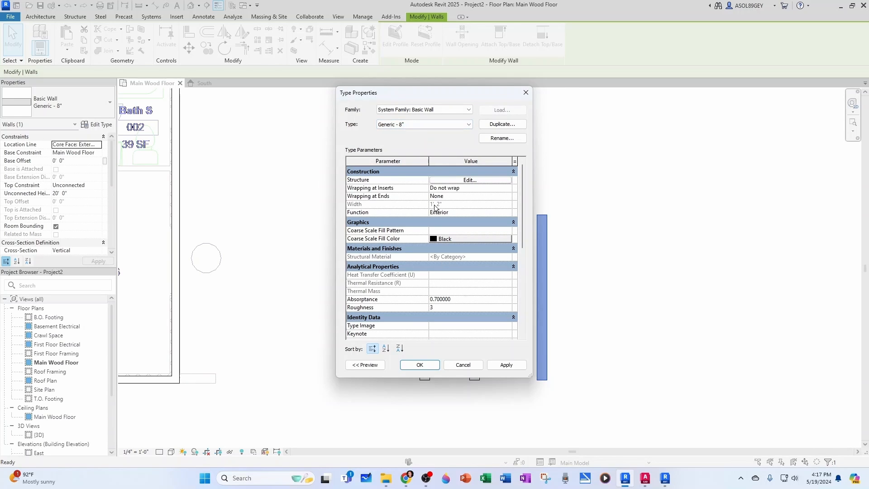
- Rename the edited wall type to Generic - 14" and apply the type changes
click(498, 139)
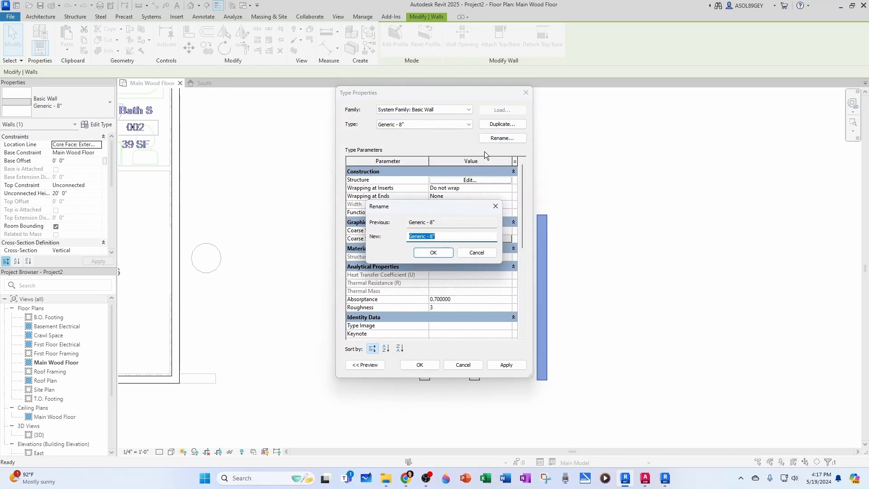
click(430, 237)
click(441, 252)
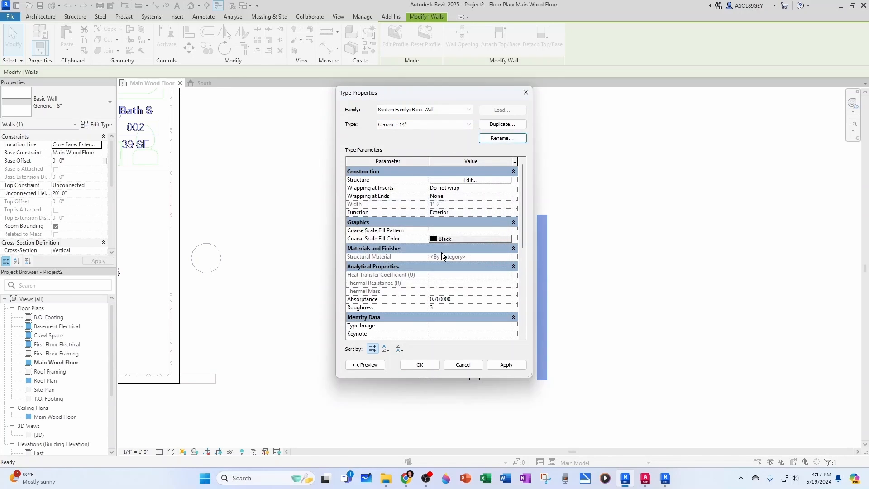
click(420, 365)
drag(433, 93, 703, 111)
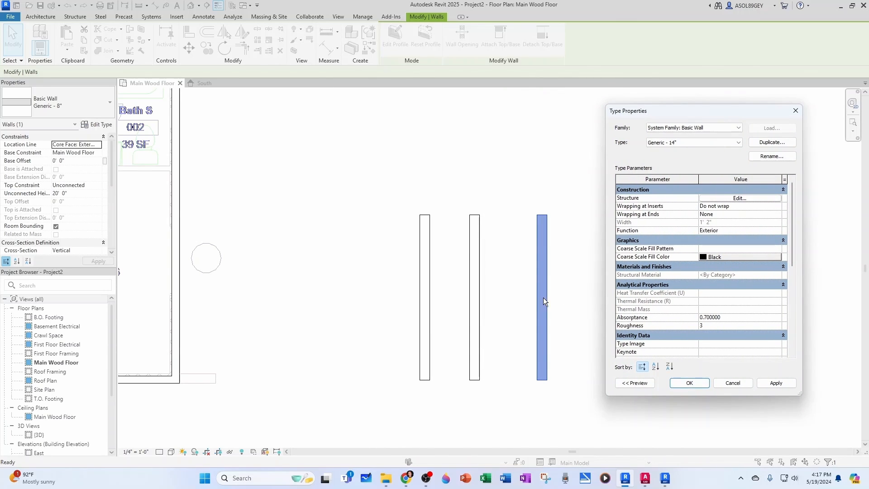
click(686, 383)
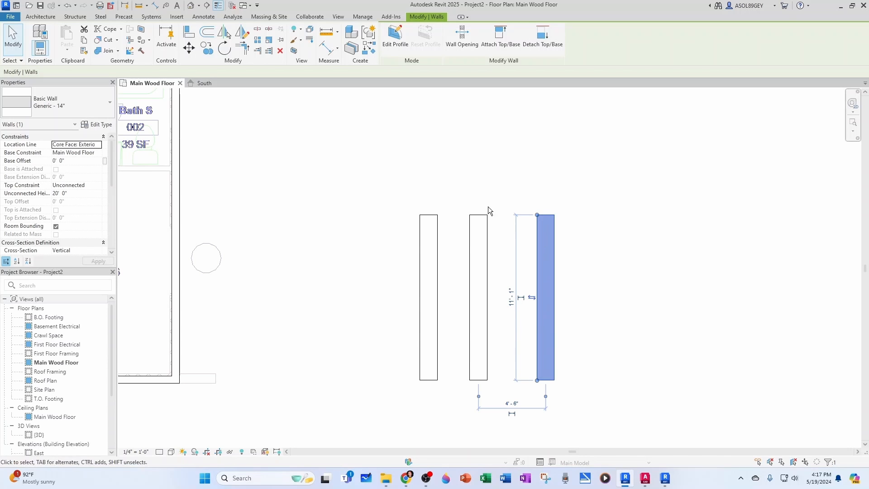
- Select the middle sample wall to check its type, clear the selection, and undo the wall type edit
click(475, 190)
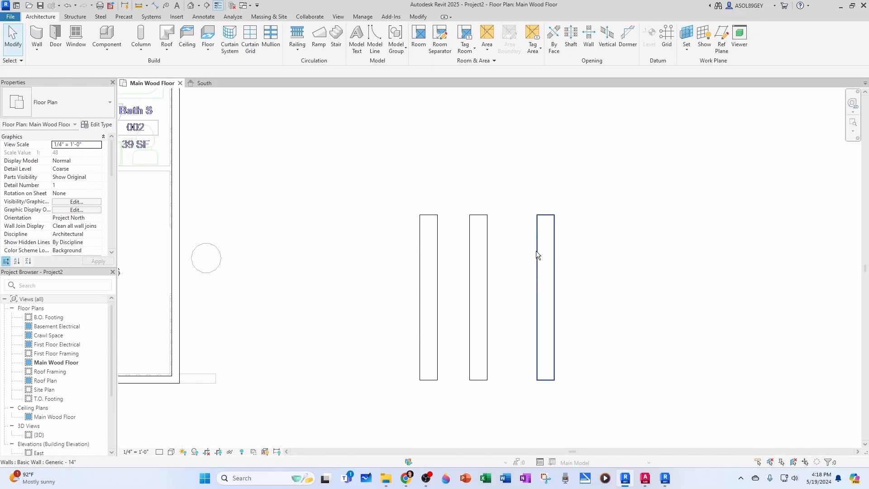
click(485, 250)
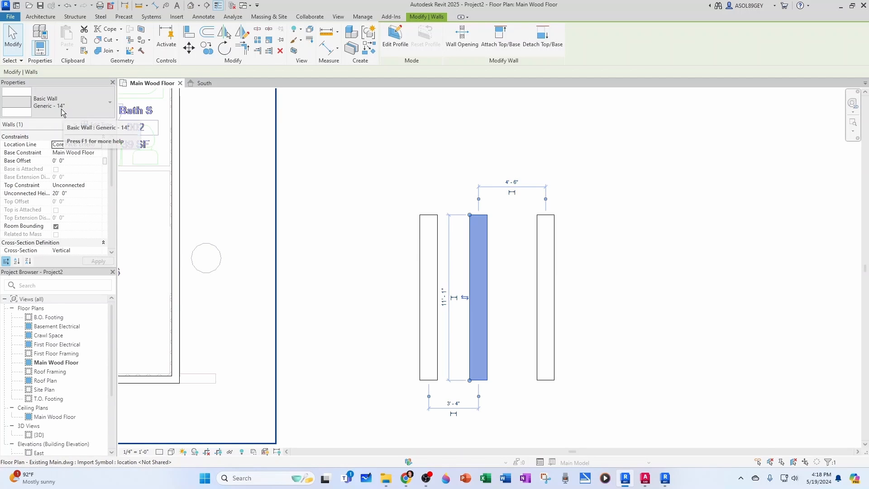
click(367, 181)
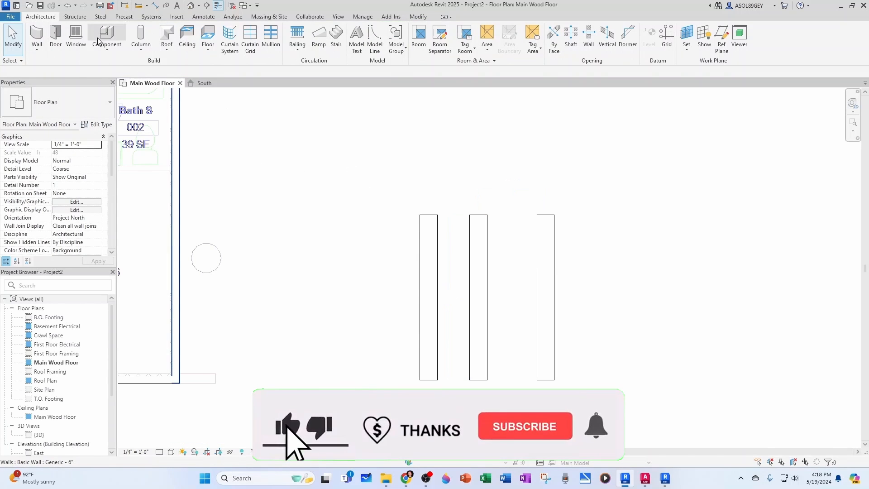
click(69, 7)
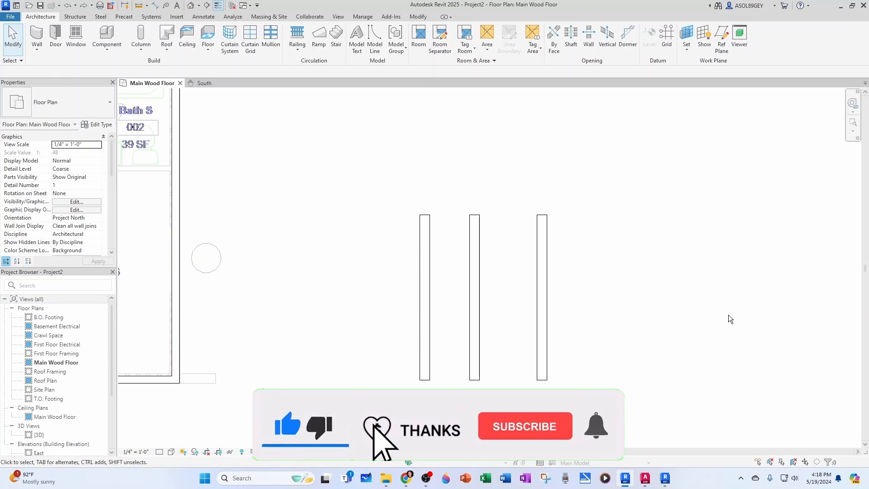
- Duplicate the easternmost sample wall's type as a new type named Generic - 14"
click(548, 273)
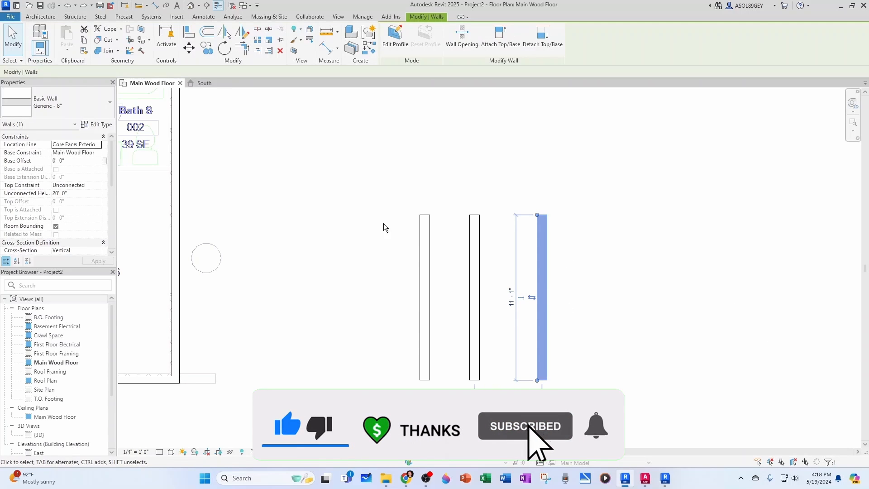
click(102, 127)
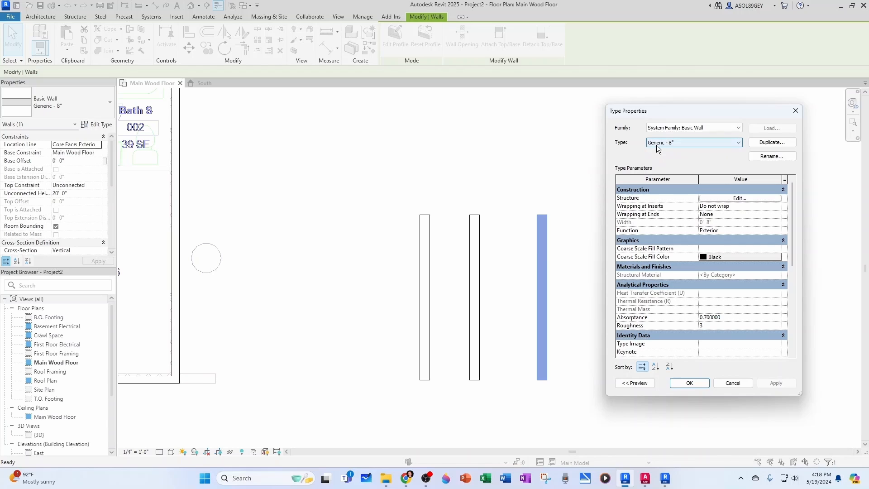
click(771, 142)
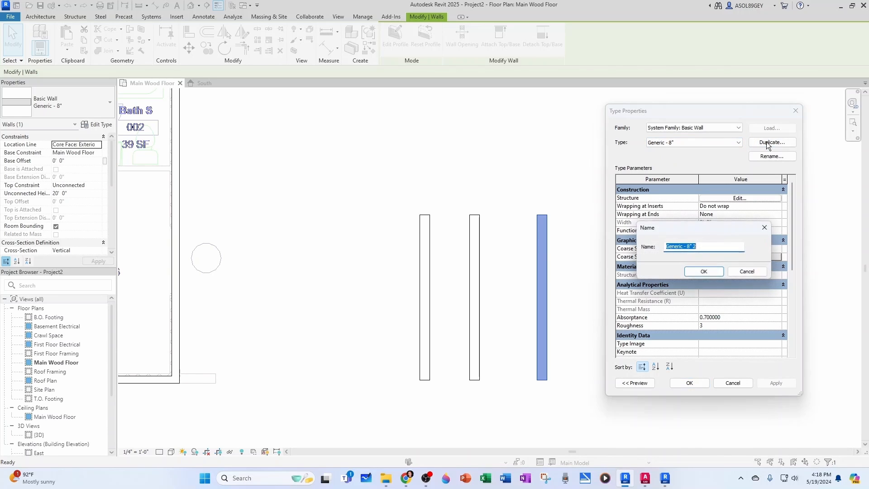
double_click(690, 246)
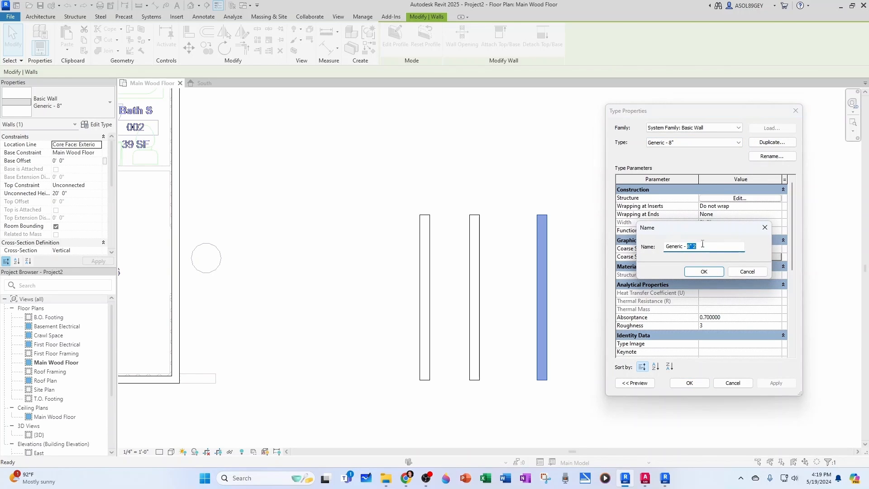
click(697, 271)
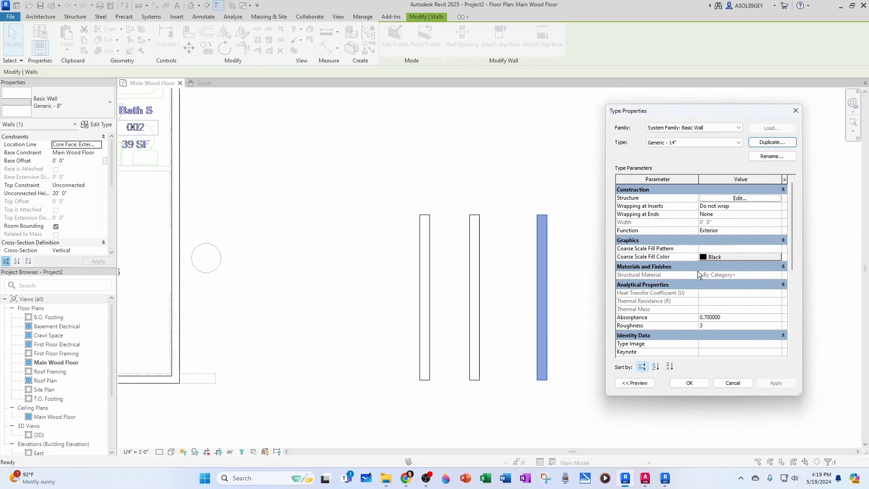
- Set the Generic - 14" type's structure layer thickness to 14", apply it to the easternmost wall, and clear the selection
click(709, 198)
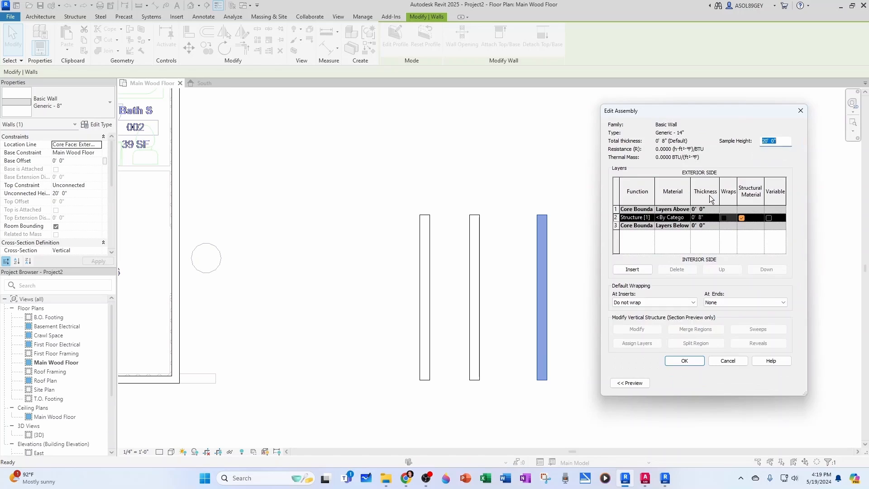
click(698, 218)
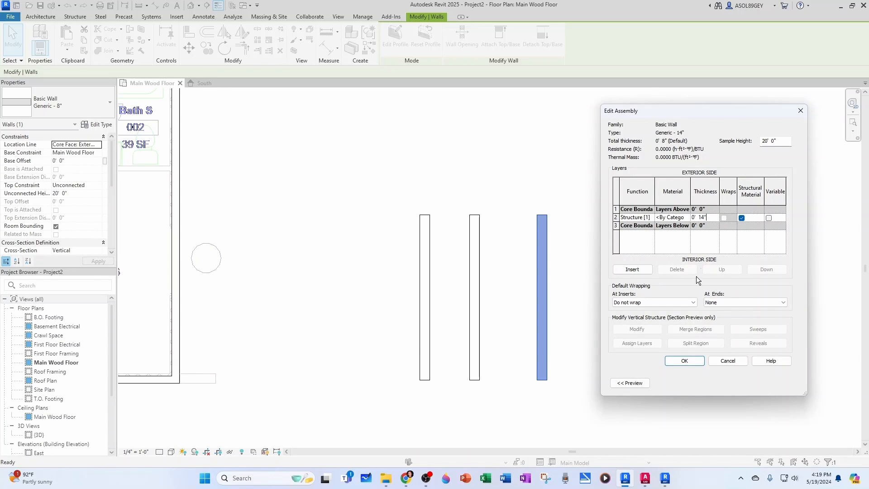
click(683, 361)
click(692, 382)
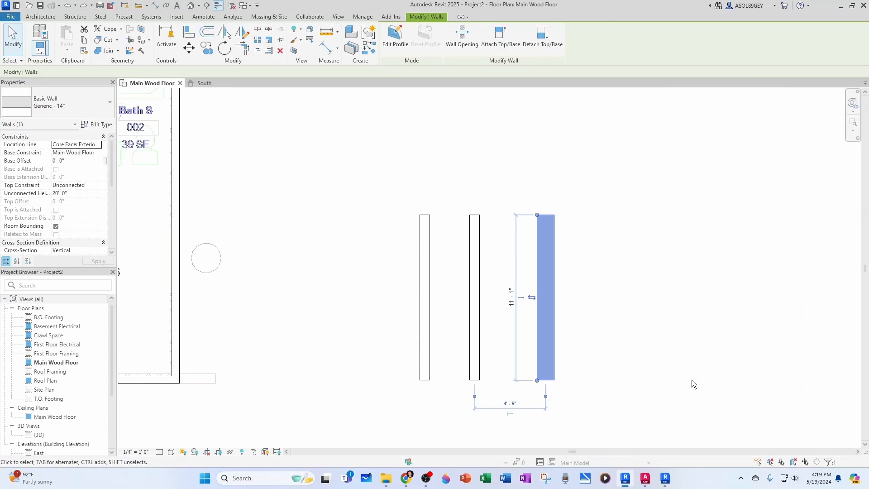
click(722, 355)
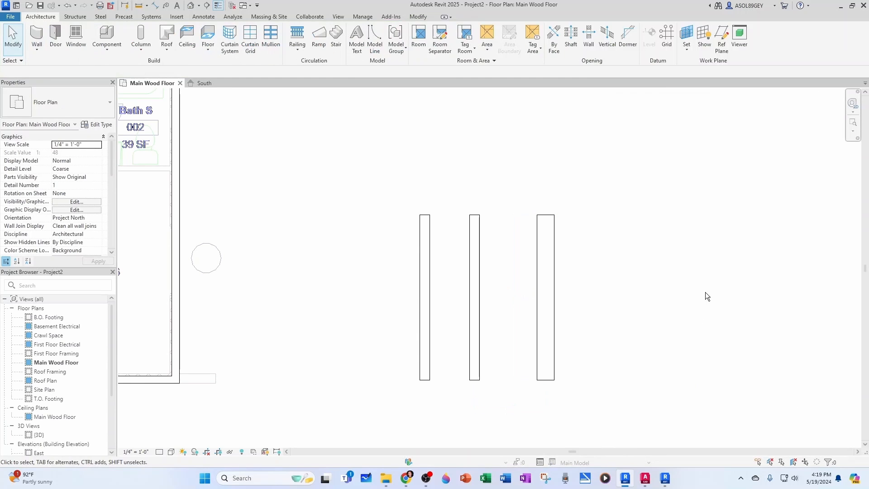
- Check the easternmost sample wall's type, and change the middle sample wall to Generic - 14"
click(553, 304)
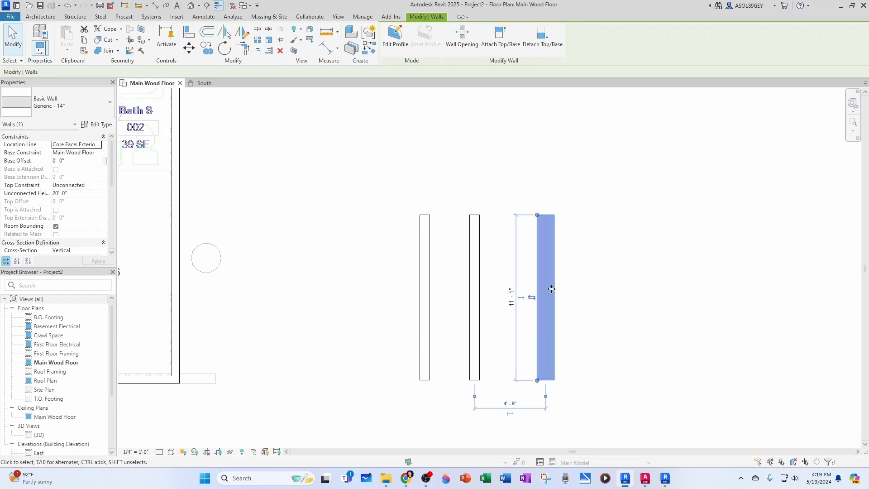
key(Escape)
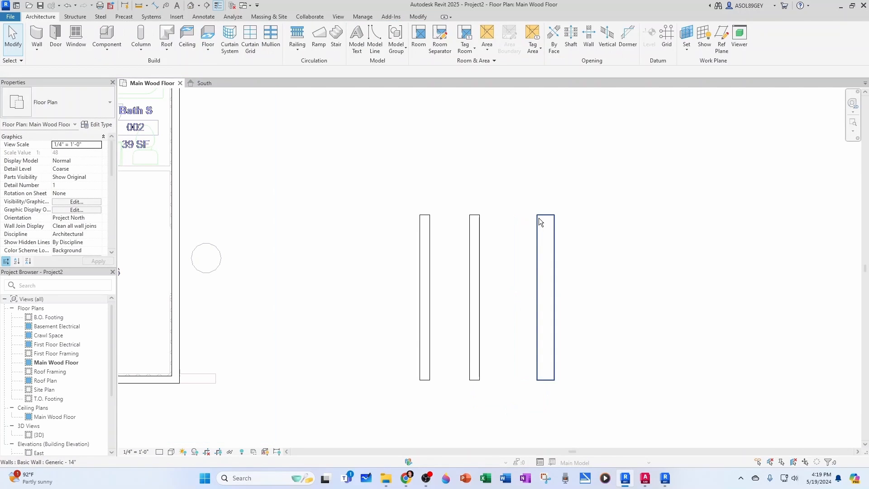
click(480, 251)
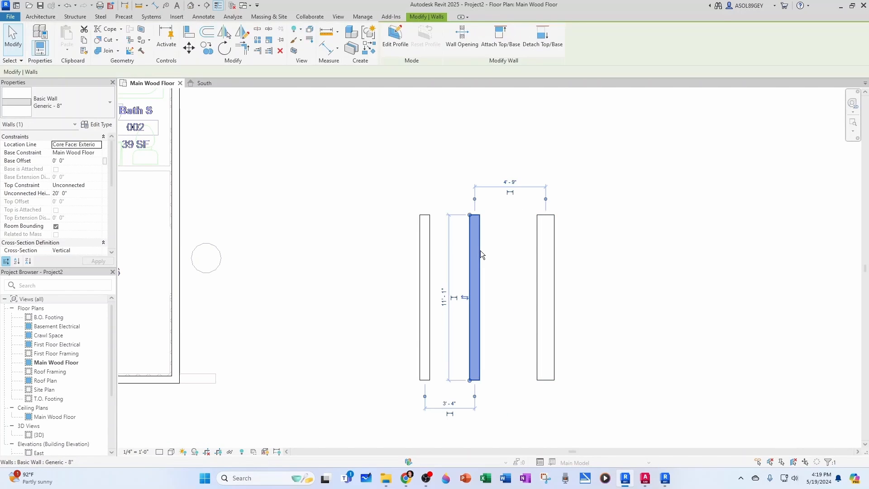
click(67, 104)
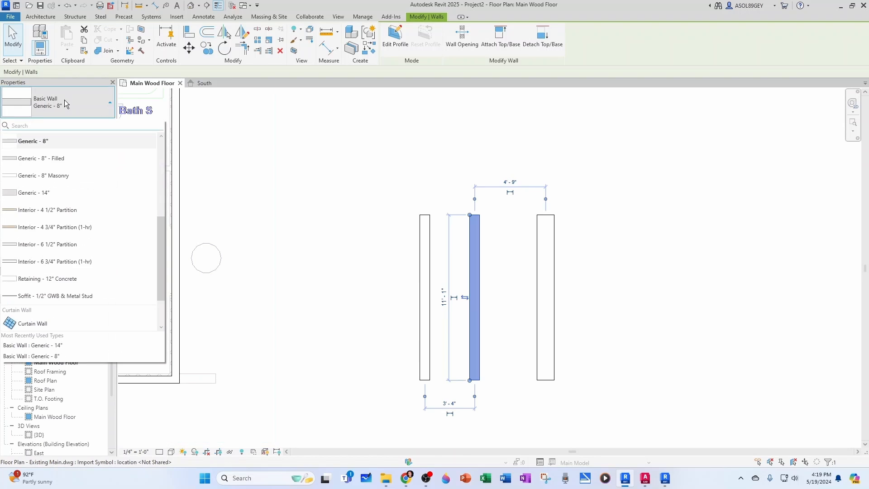
click(34, 192)
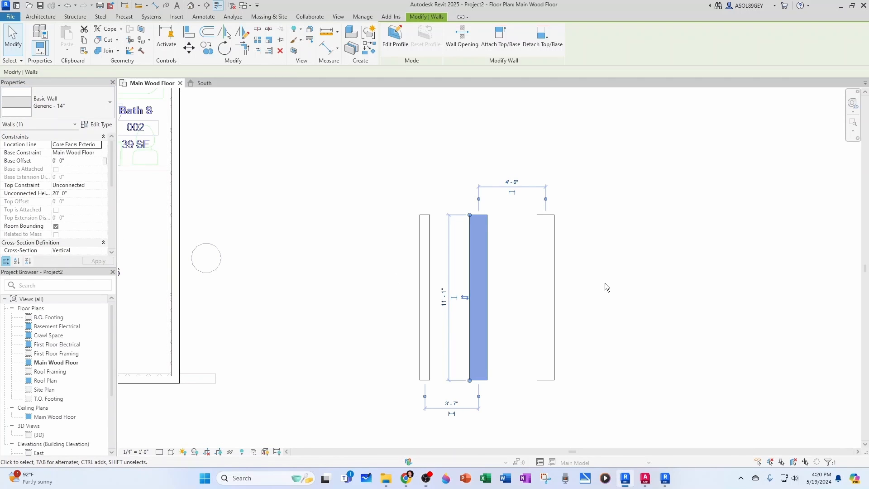
- Delete the sample walls east of the house and bring the whole floor plan into view
scroll(595, 290, down, 1)
key(Escape)
drag(438, 204, 608, 396)
key(Delete)
scroll(476, 270, down, 2)
middle_drag(476, 271, 650, 345)
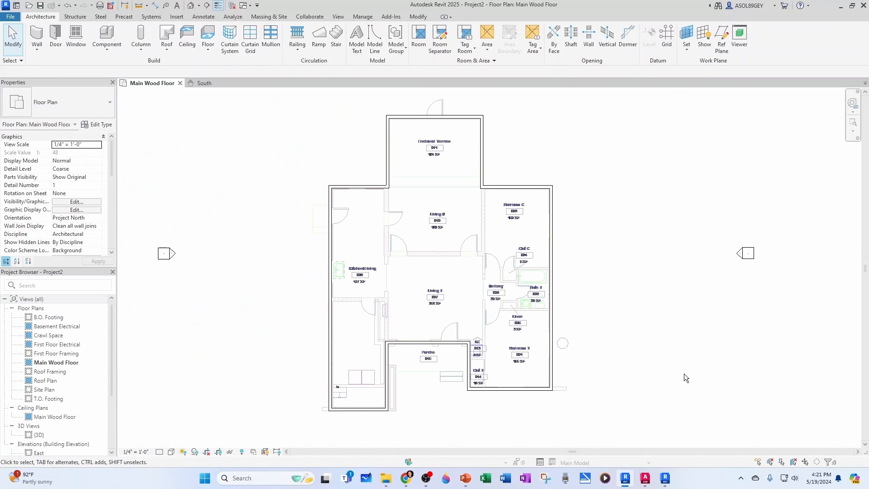